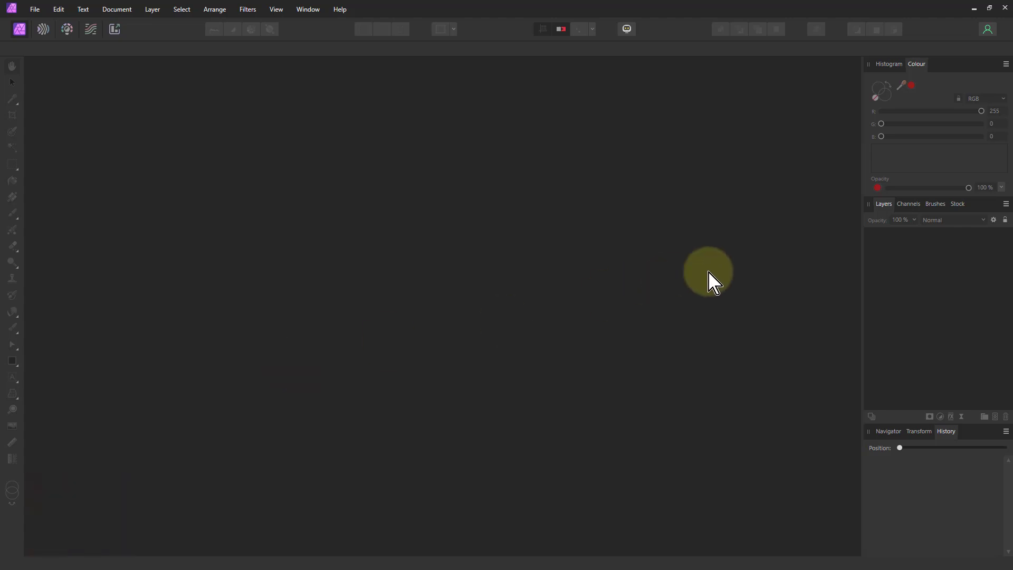
# Search stock photos for 'face' and open a Pexels portrait as a new 4000 × 6000 px document
pyautogui.click(958, 205)
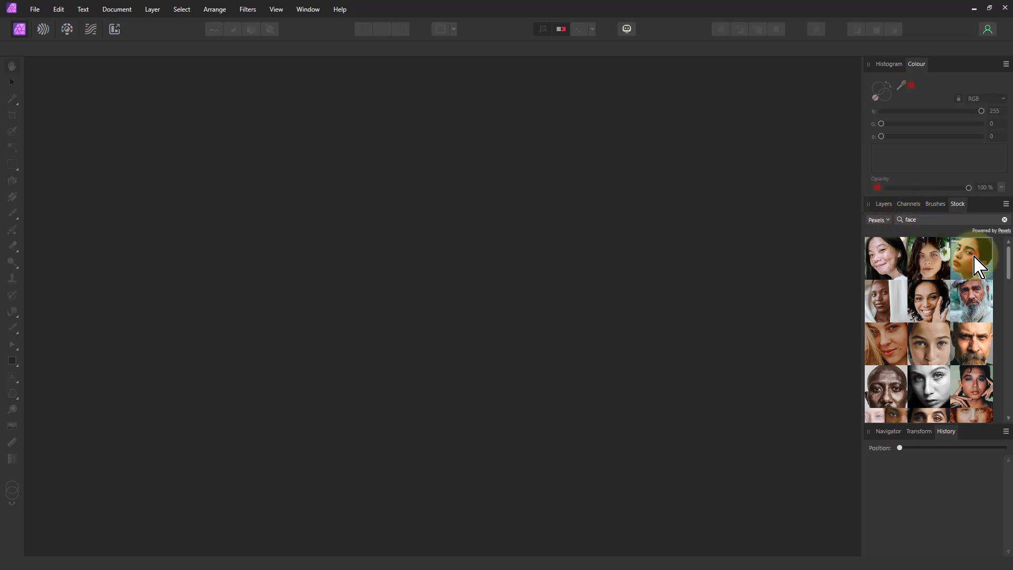
pyautogui.moveTo(974, 258); pyautogui.dragTo(450, 280)
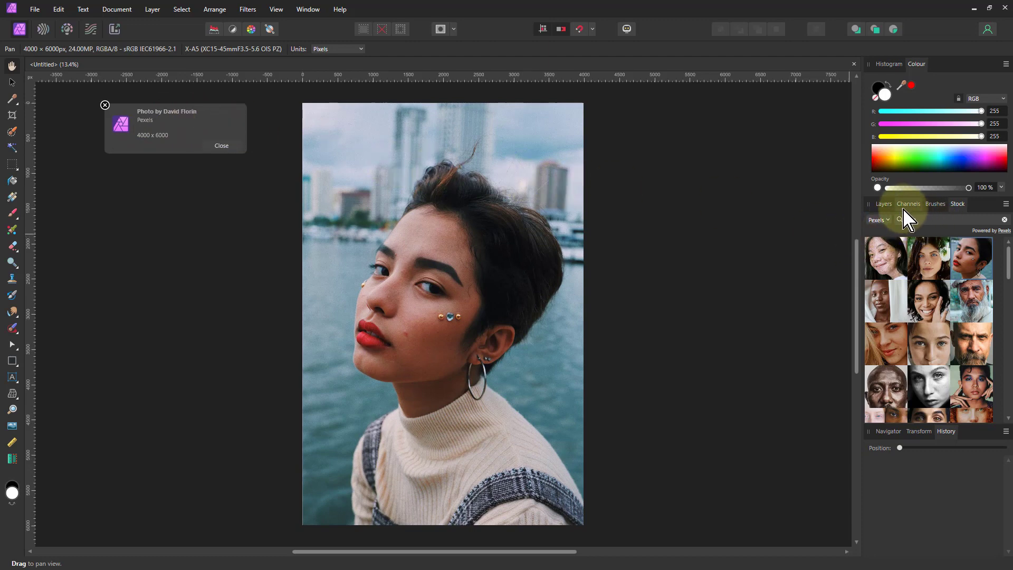
# Sample the cheek skin tone (RGB 190, 131, 113) and make it the primary colour
pyautogui.click(883, 205)
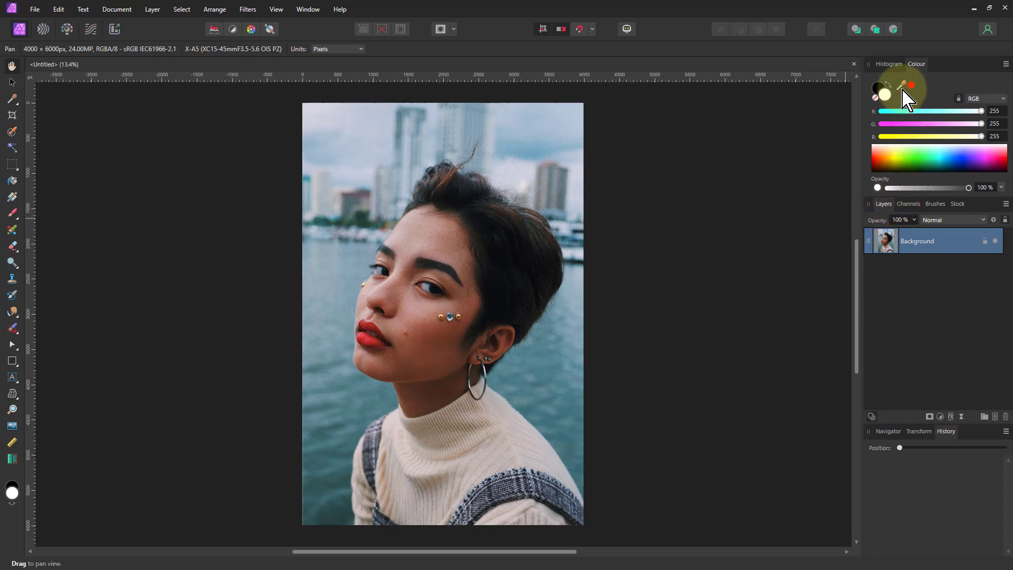
pyautogui.moveTo(901, 89); pyautogui.dragTo(424, 322)
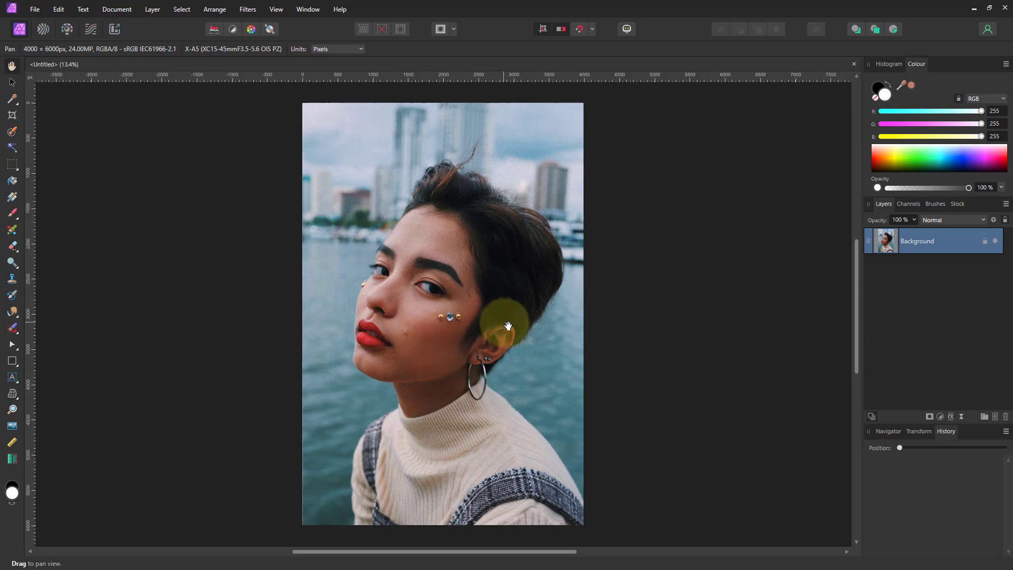
pyautogui.click(910, 85)
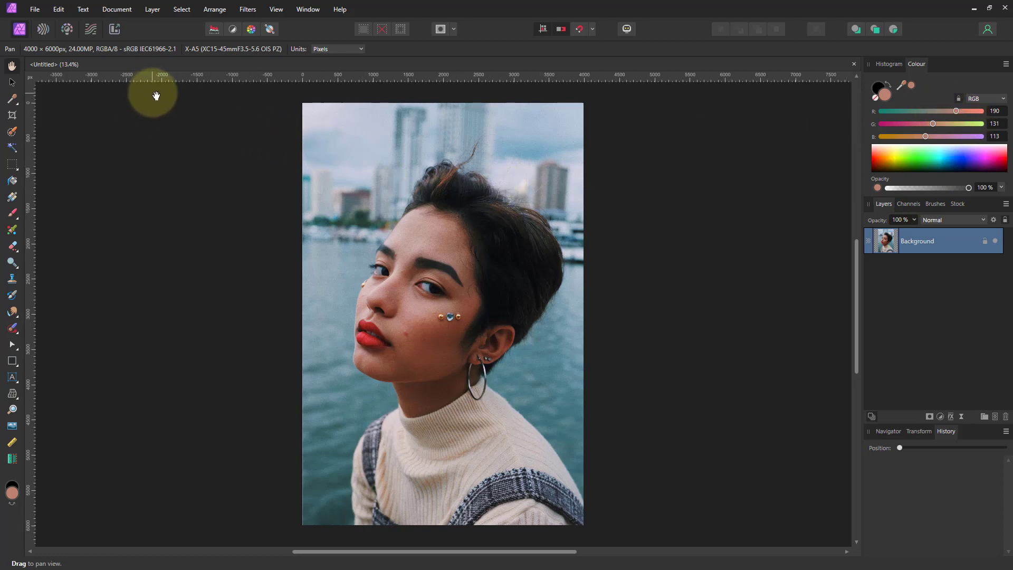
# Add a skin-tone Fill layer in Multiply blend mode and invert it so the portrait looks untinted
pyautogui.click(152, 10)
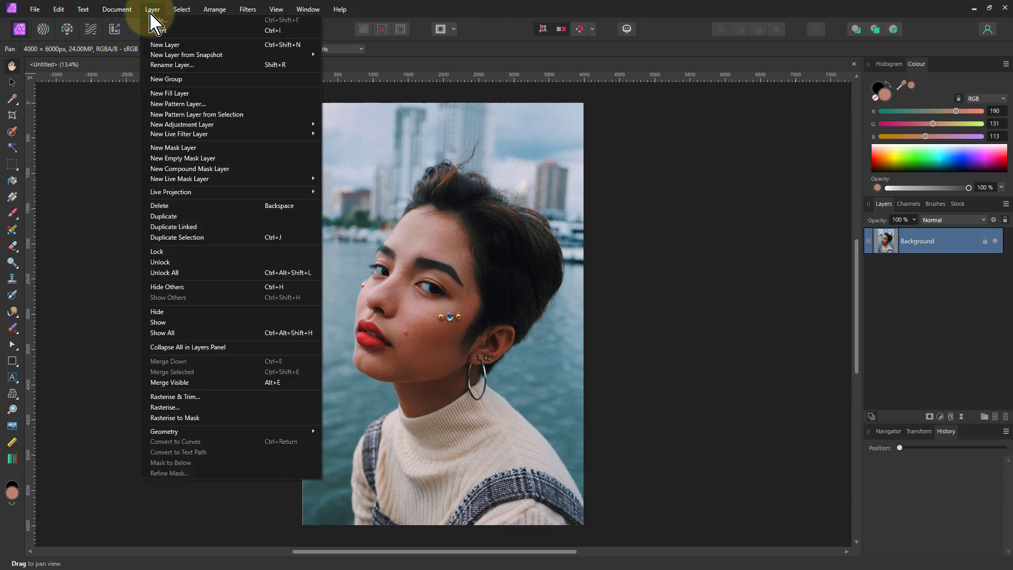
pyautogui.click(174, 97)
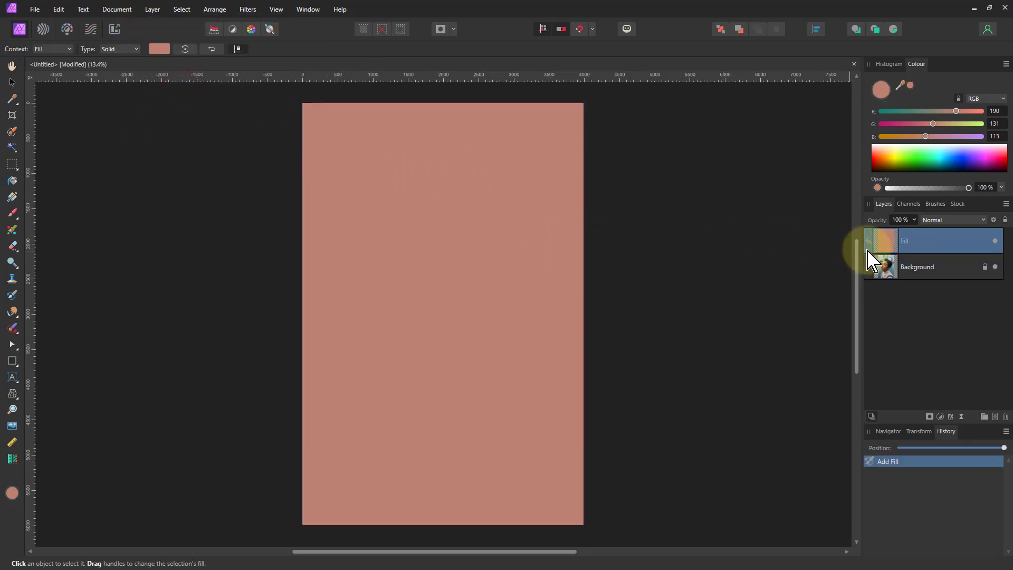
pyautogui.click(947, 221)
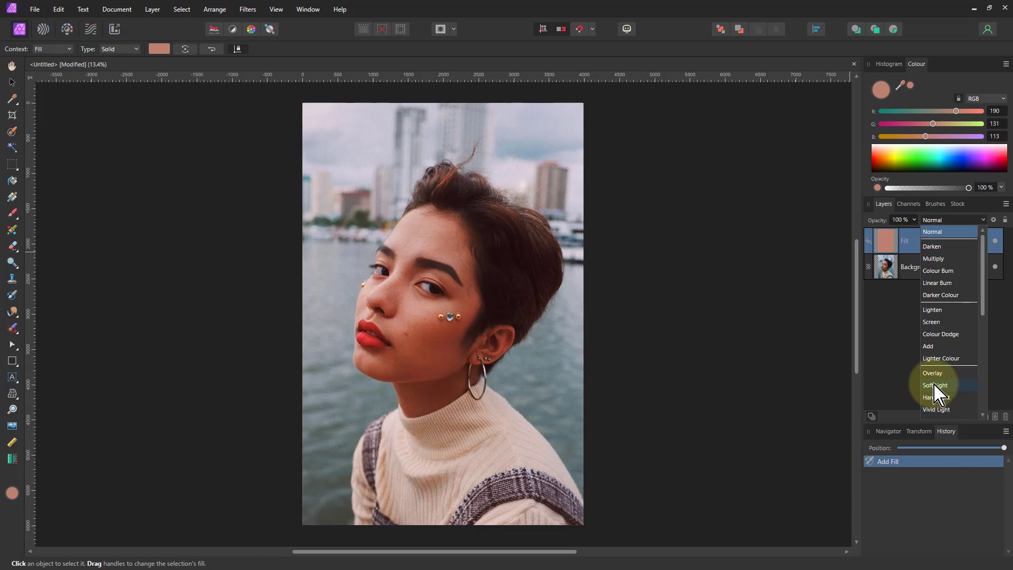
pyautogui.click(934, 261)
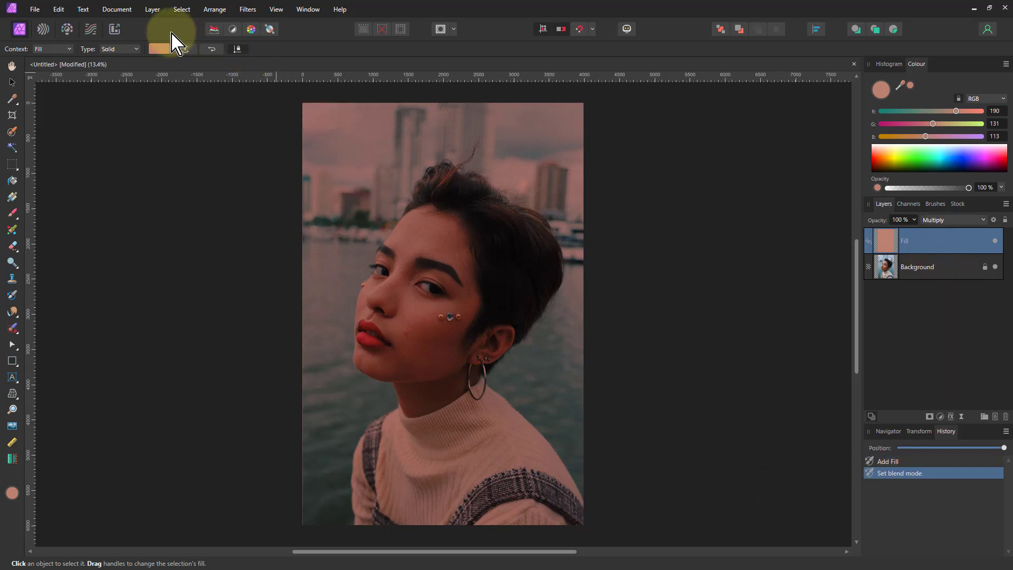
pyautogui.click(152, 10)
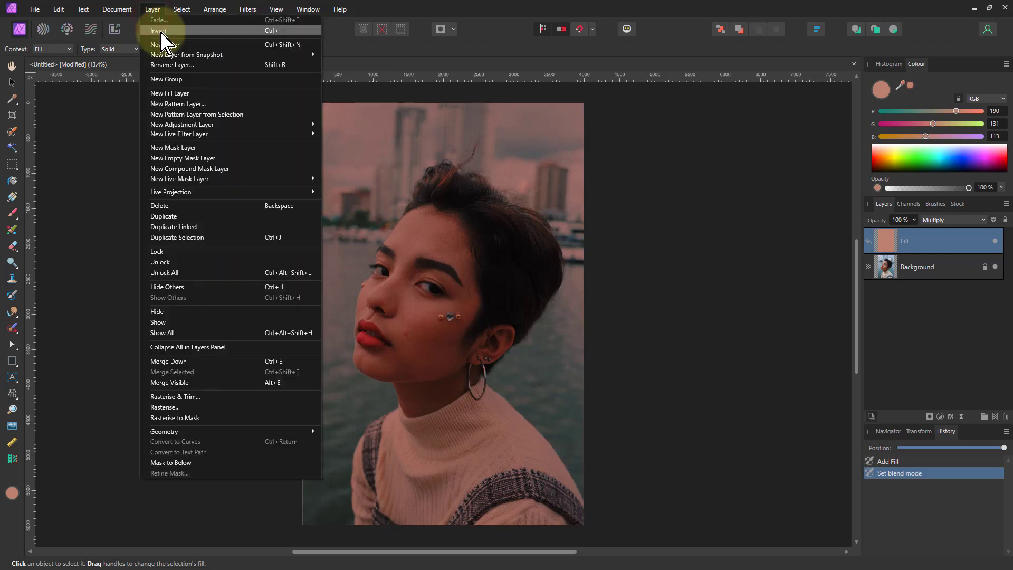
pyautogui.click(158, 31)
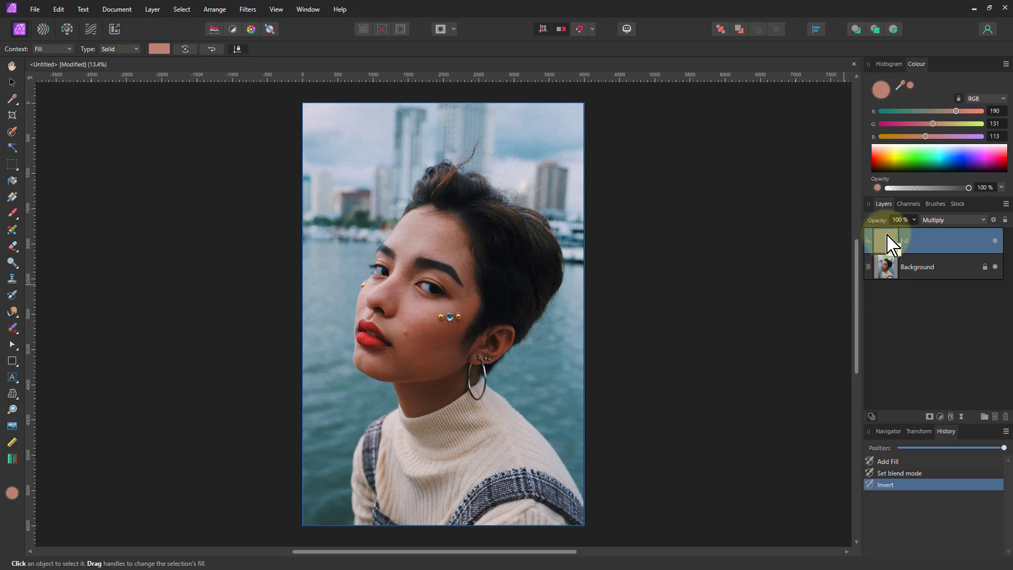
# With a large white Paint Brush, paint the Multiply skin tint onto the forehead
pyautogui.click(12, 214)
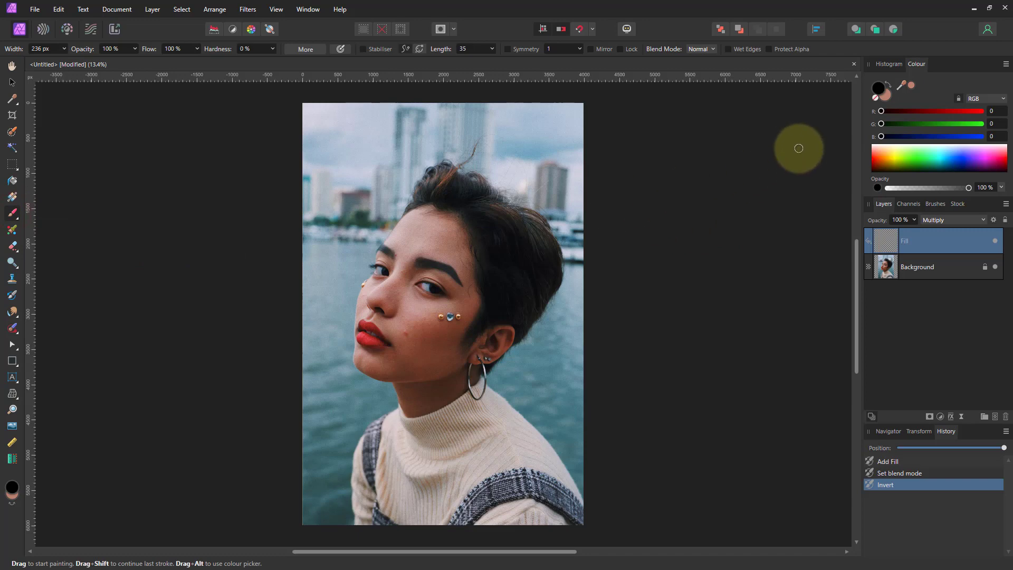
pyautogui.moveTo(898, 170); pyautogui.dragTo(895, 147)
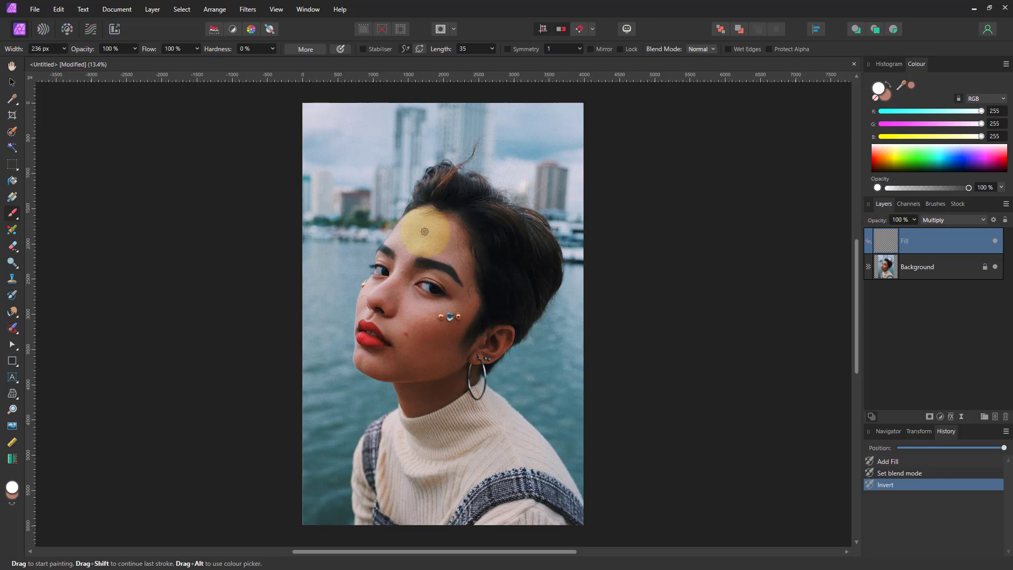
pyautogui.press(']')
pyautogui.press(']')
pyautogui.press(']')
pyautogui.press(']')
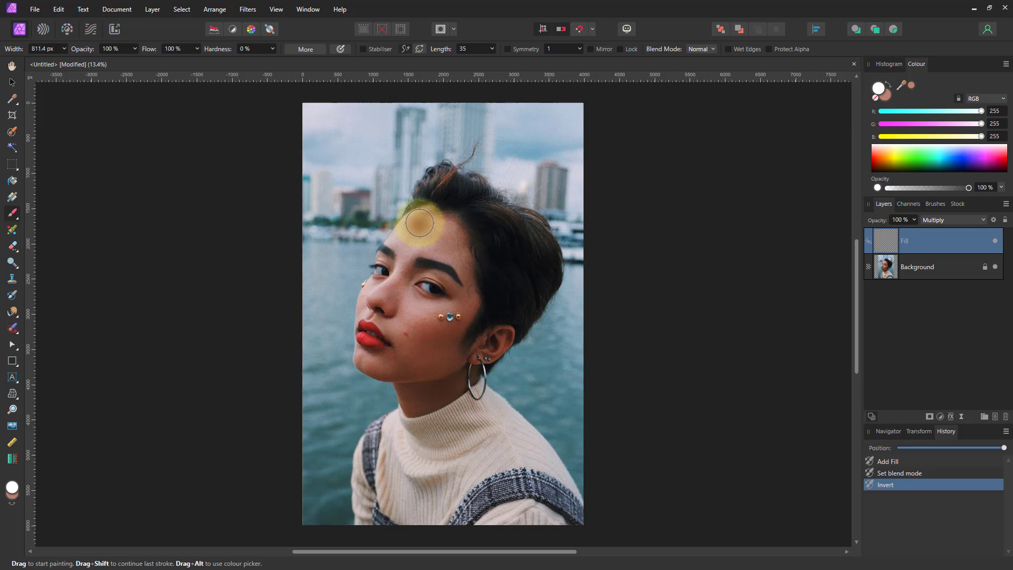
pyautogui.moveTo(418, 221)
pyautogui.mouseDown()
pyautogui.moveTo(458, 256)
pyautogui.moveTo(437, 225)
pyautogui.moveTo(403, 238)
pyautogui.moveTo(454, 250)
pyautogui.moveTo(468, 299)
pyautogui.moveTo(447, 267)
pyautogui.moveTo(392, 249)
pyautogui.moveTo(408, 265)
pyautogui.moveTo(393, 296)
pyautogui.moveTo(428, 319)
pyautogui.moveTo(465, 311)
pyautogui.moveTo(429, 316)
pyautogui.moveTo(445, 326)
pyautogui.moveTo(449, 384)
pyautogui.moveTo(417, 400)
pyautogui.moveTo(400, 375)
pyautogui.moveTo(361, 358)
pyautogui.moveTo(389, 370)
pyautogui.moveTo(410, 361)
pyautogui.moveTo(412, 347)
pyautogui.moveTo(374, 290)
pyautogui.moveTo(364, 296)
pyautogui.moveTo(392, 311)
pyautogui.moveTo(426, 357)
pyautogui.moveTo(414, 373)
pyautogui.moveTo(499, 341)
pyautogui.moveTo(419, 327)
pyautogui.moveTo(402, 294)
pyautogui.moveTo(355, 308)
pyautogui.mouseUp()
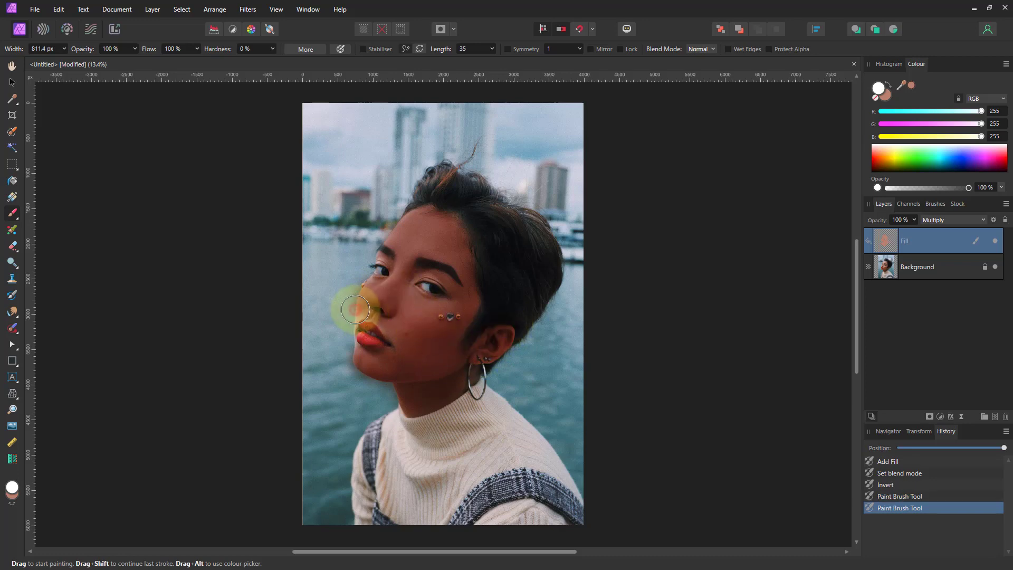
# With a smaller brush, paint the tint onto the cheek near the lips and around the eye
pyautogui.press('[')
pyautogui.press('[')
pyautogui.press('[')
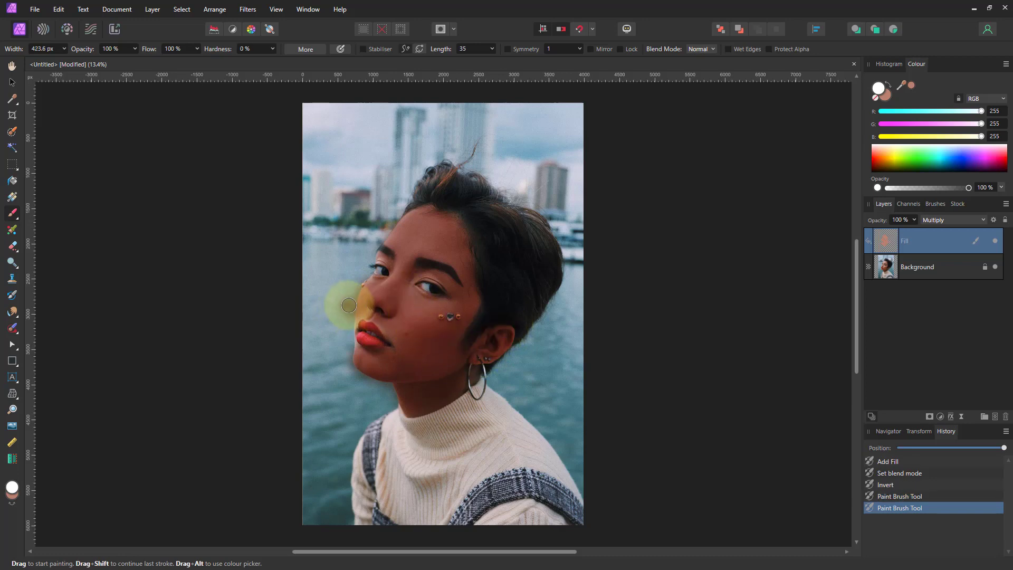
pyautogui.moveTo(357, 310)
pyautogui.mouseDown()
pyautogui.moveTo(353, 349)
pyautogui.moveTo(380, 316)
pyautogui.mouseUp()
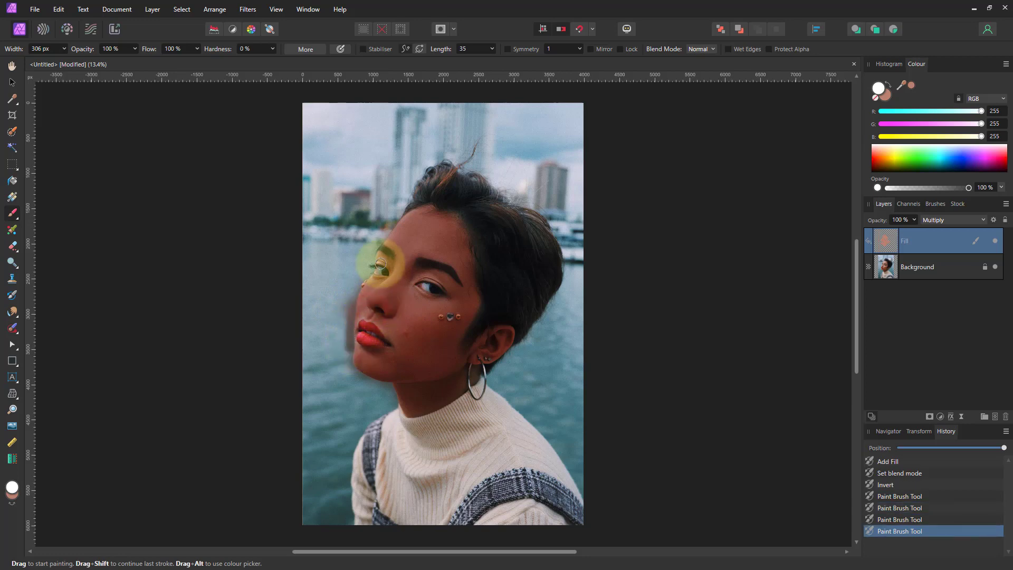
pyautogui.moveTo(386, 256); pyautogui.dragTo(380, 256)
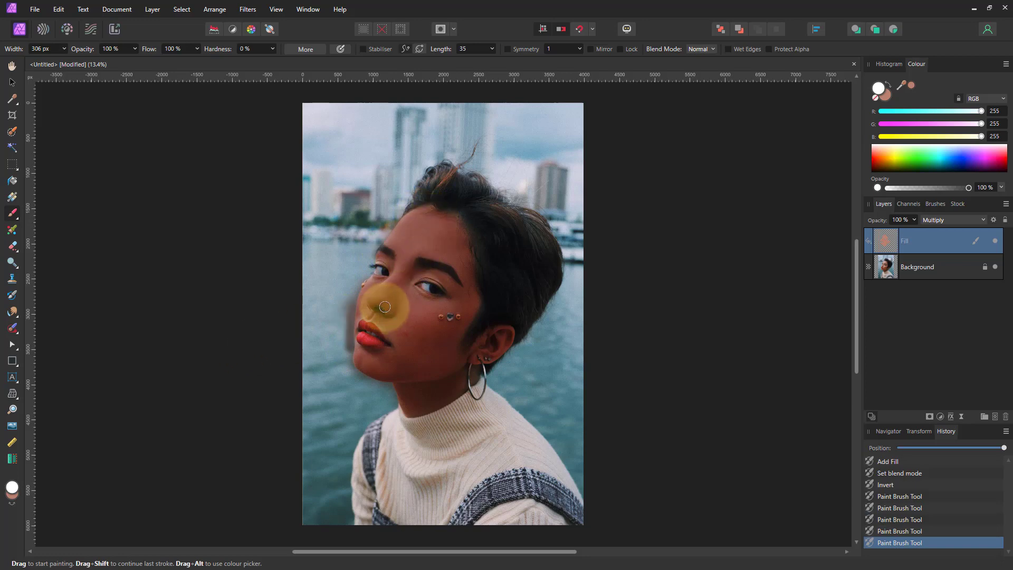
# Reset the brush colour to white and add another tint stroke over the cheek beside the lips
pyautogui.click(904, 160)
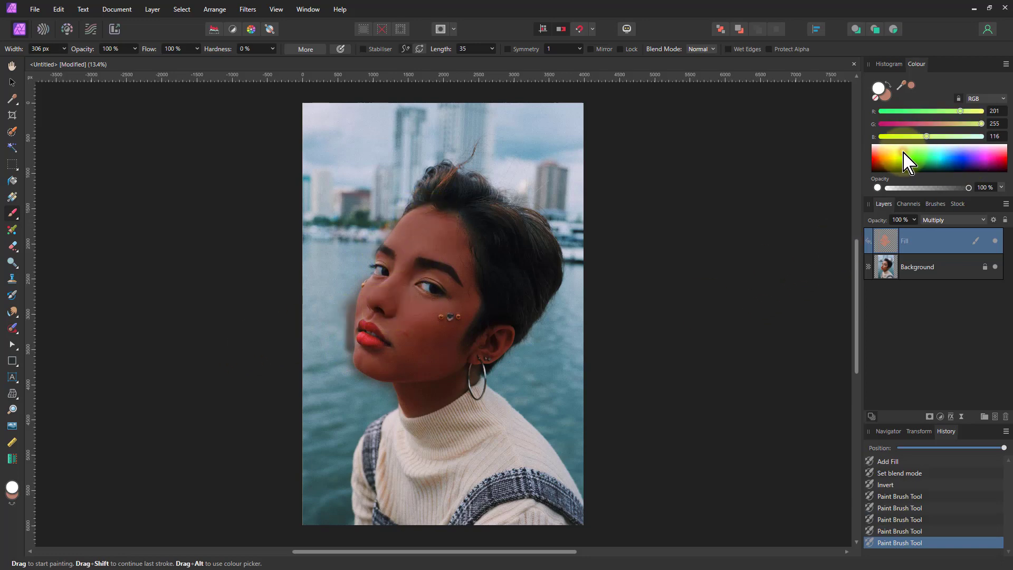
pyautogui.click(904, 168)
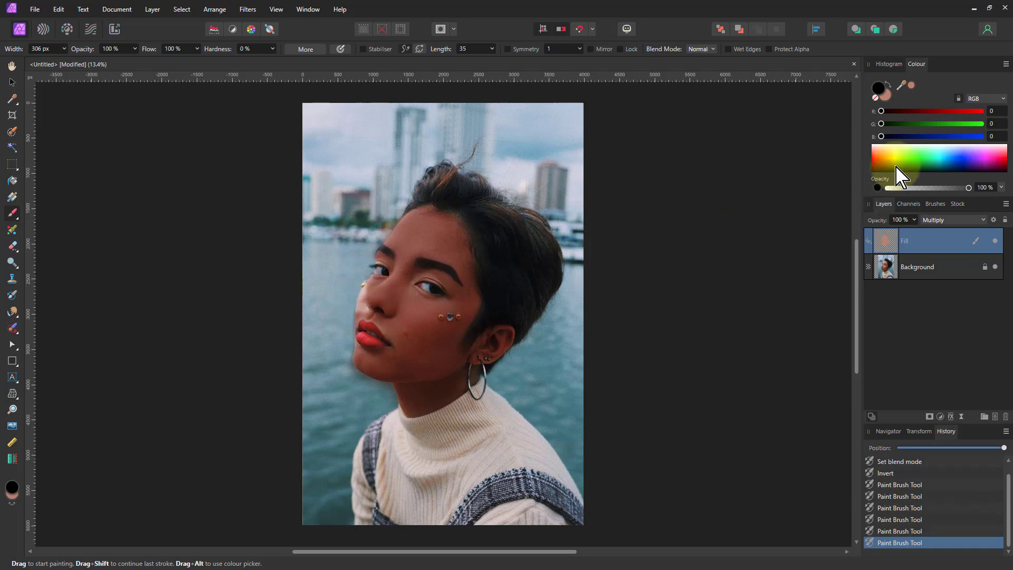
pyautogui.moveTo(896, 168); pyautogui.dragTo(899, 127)
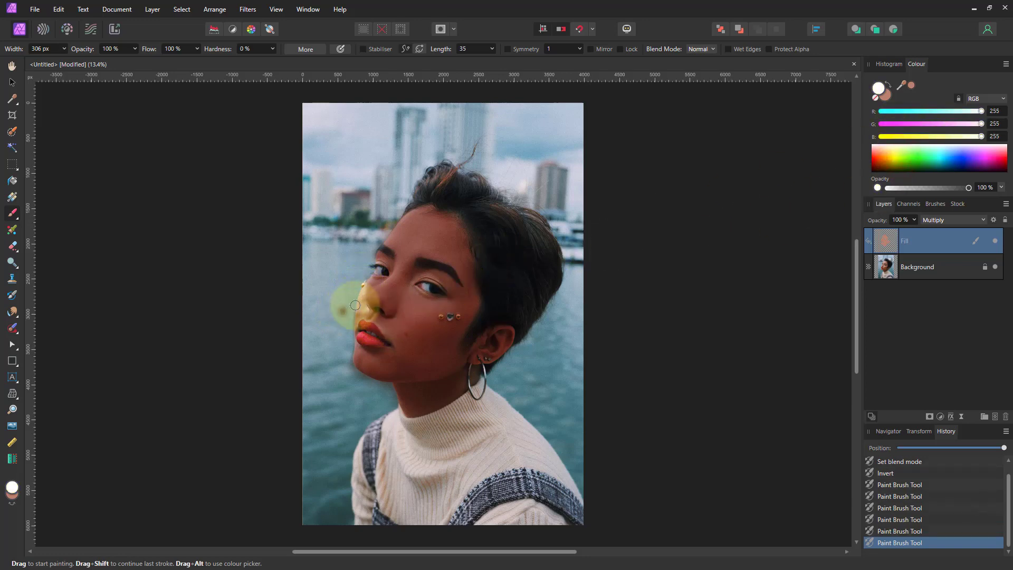
pyautogui.moveTo(366, 288); pyautogui.dragTo(364, 297)
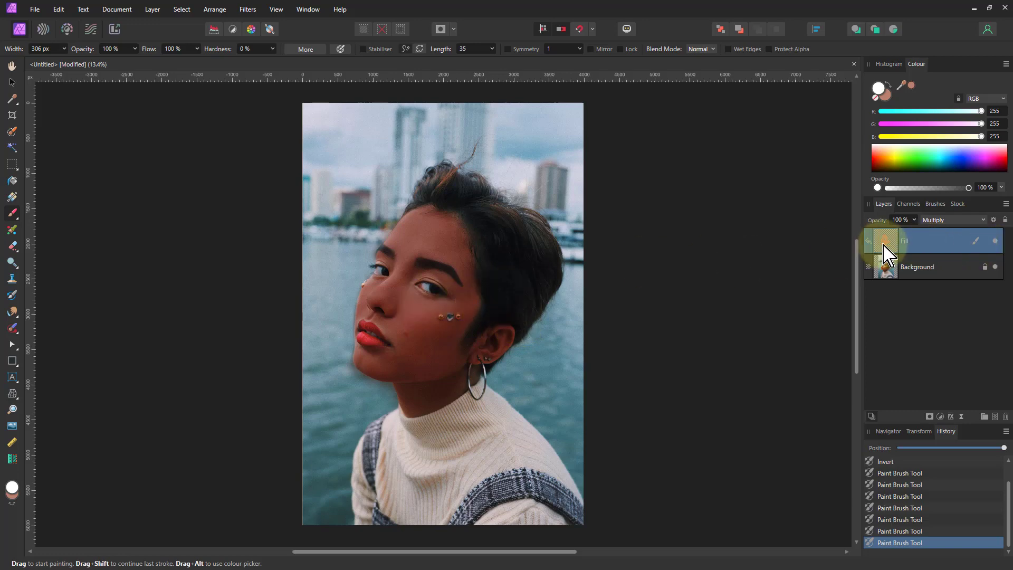
# Fade the Fill layer's underlying blend range from full to zero, curved at 36% in, 47.9% out
pyautogui.click(994, 220)
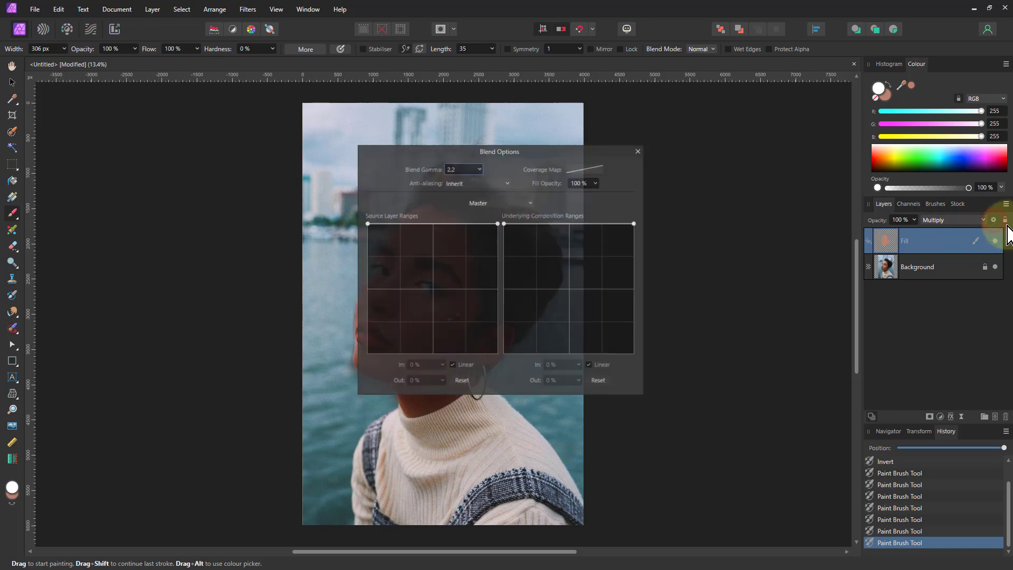
pyautogui.moveTo(555, 158); pyautogui.dragTo(787, 205)
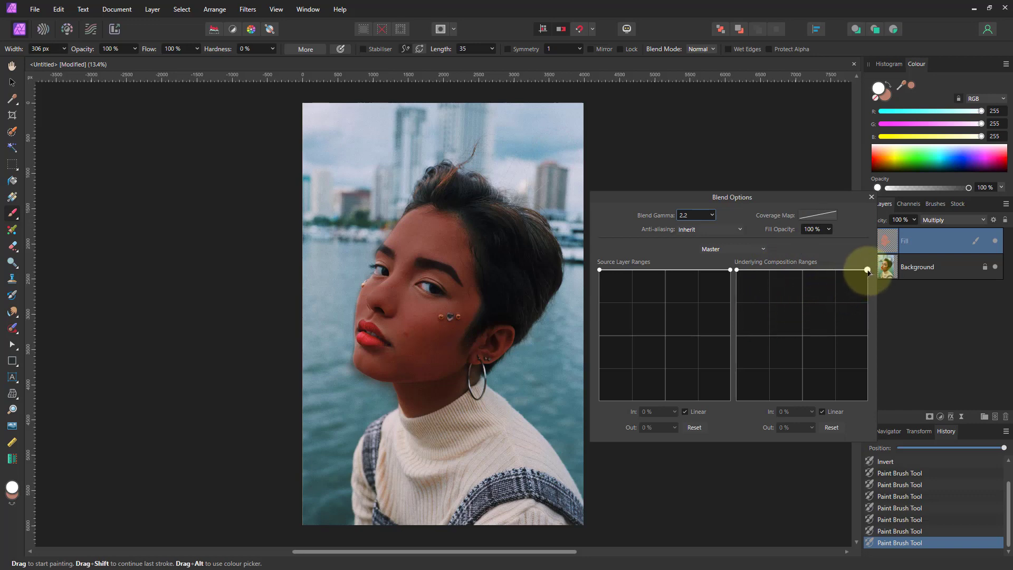
pyautogui.moveTo(868, 271); pyautogui.dragTo(889, 419)
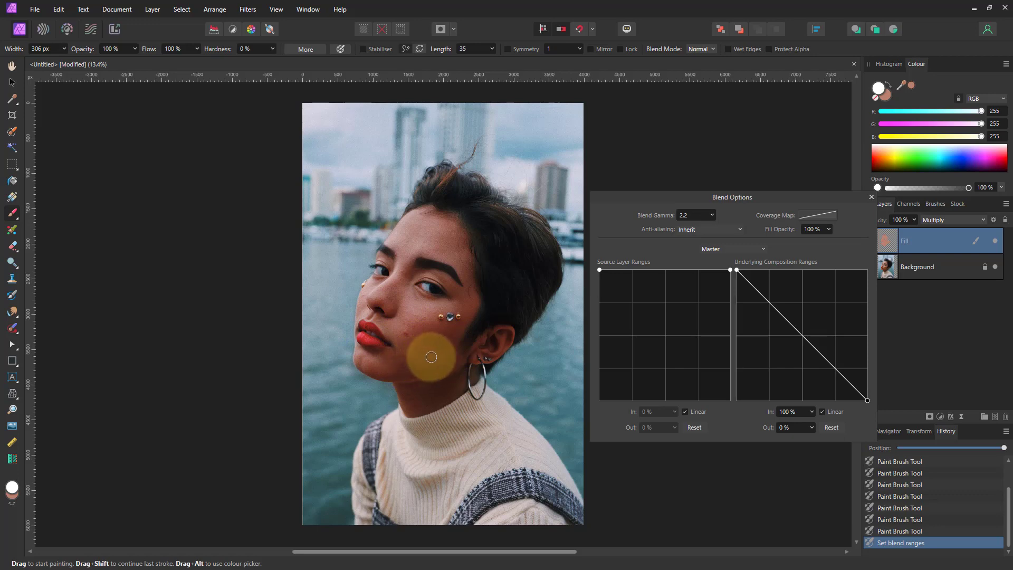
pyautogui.click(822, 411)
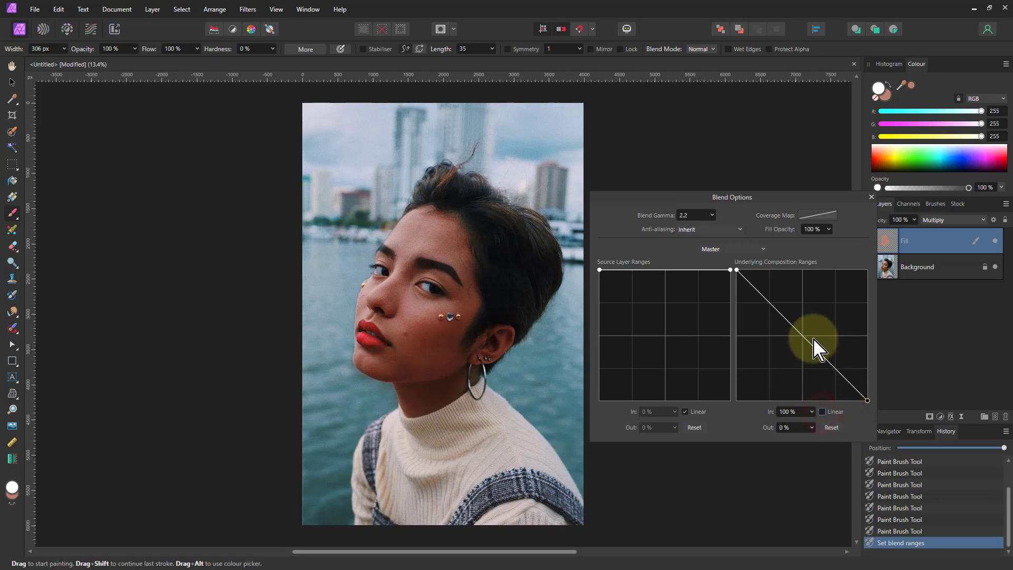
pyautogui.moveTo(809, 343); pyautogui.dragTo(801, 349)
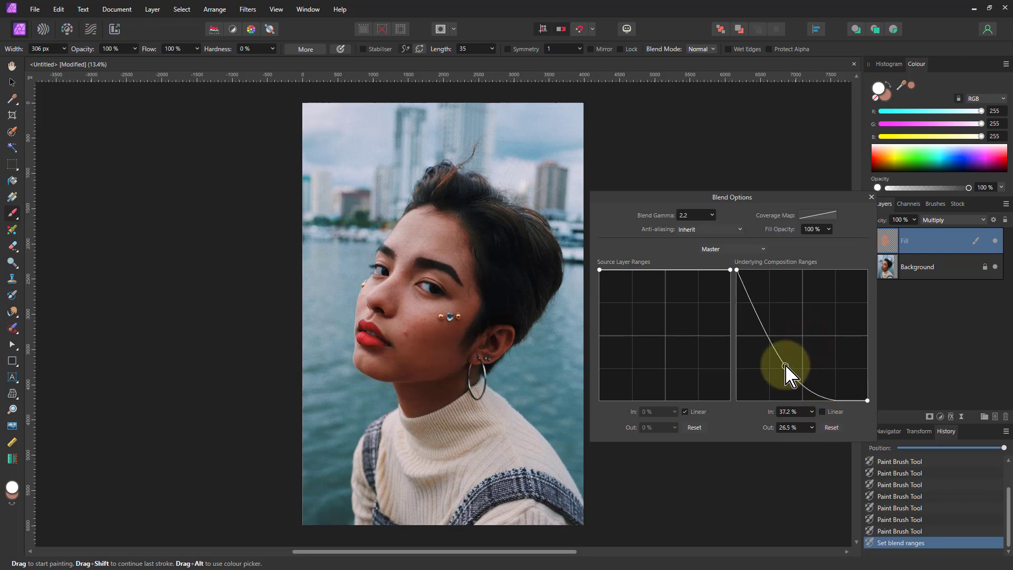
pyautogui.moveTo(785, 366); pyautogui.dragTo(784, 339)
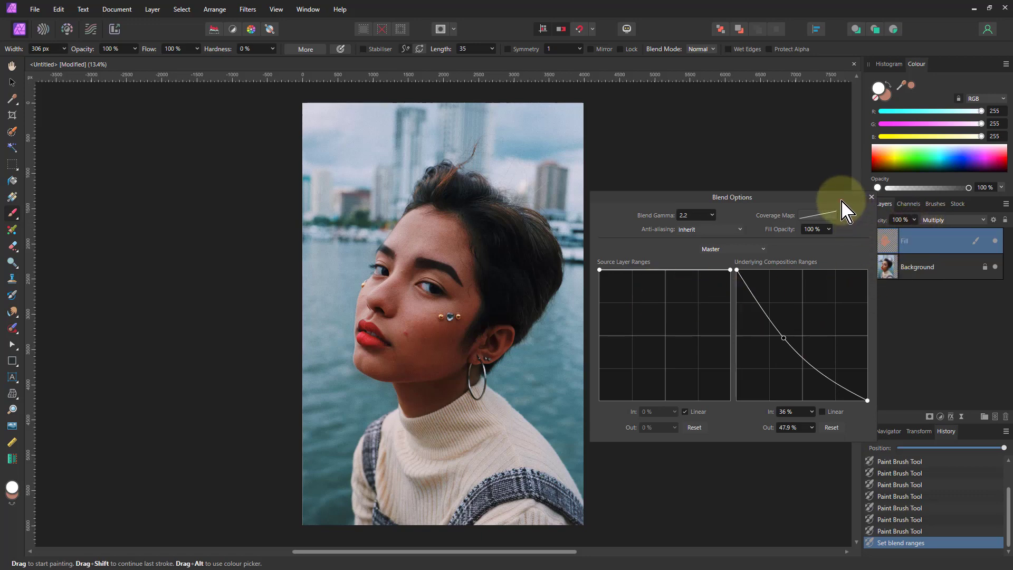
# Lower the Fill layer's opacity to 75%, then hide it to compare the face
pyautogui.moveTo(841, 201); pyautogui.dragTo(825, 201)
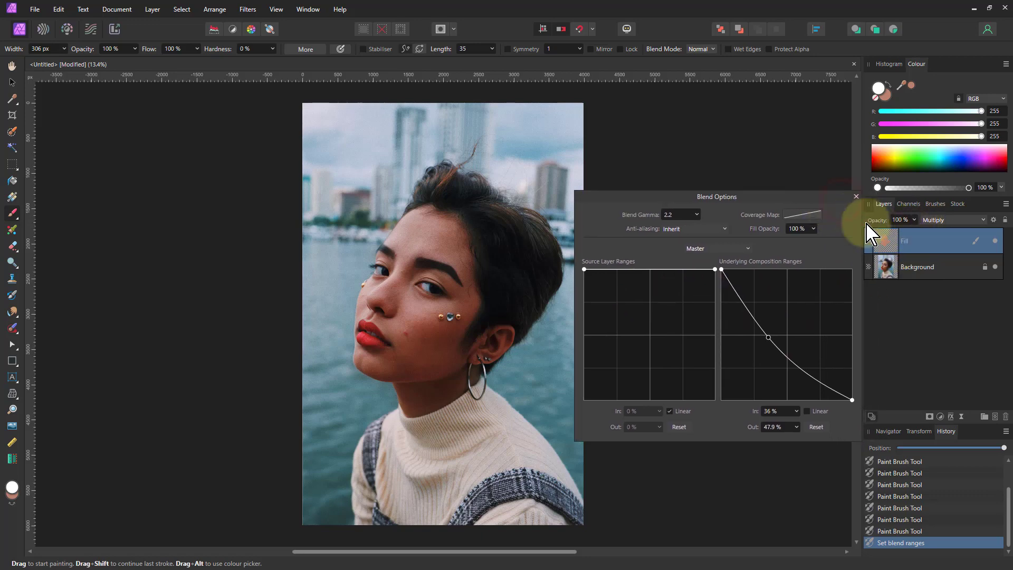
pyautogui.click(915, 221)
pyautogui.moveTo(912, 232)
pyautogui.mouseDown()
pyautogui.moveTo(877, 232)
pyautogui.moveTo(897, 235)
pyautogui.mouseUp()
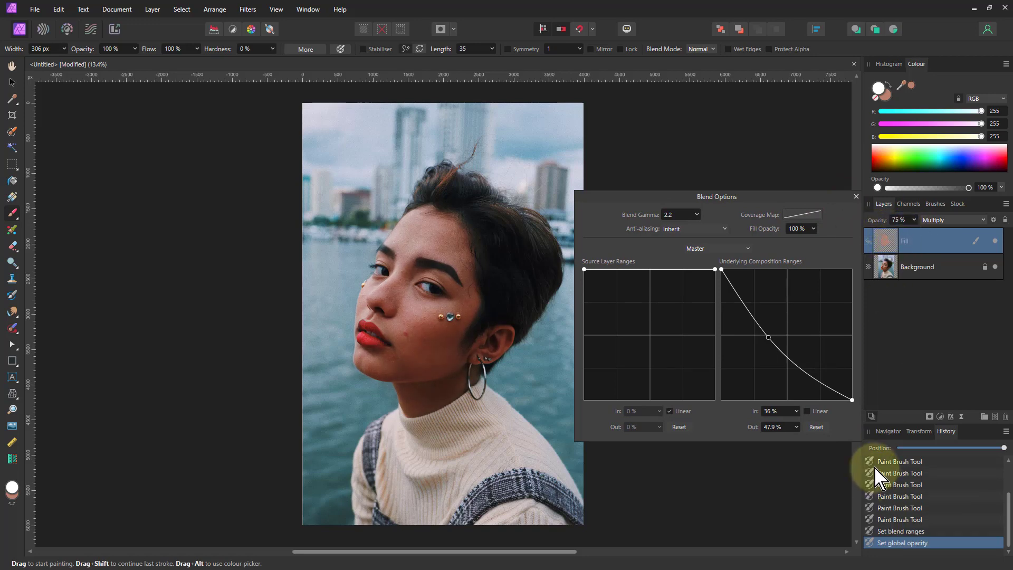
pyautogui.click(995, 241)
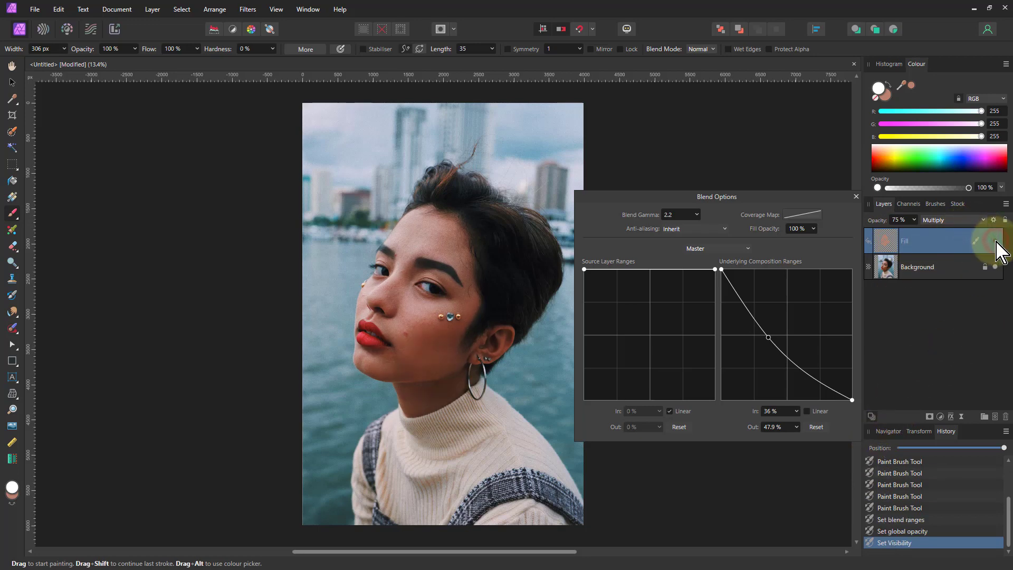
# Switch the Colour panel to HSL and set the fill colour to H 23, S 32, L 55
pyautogui.click(12, 83)
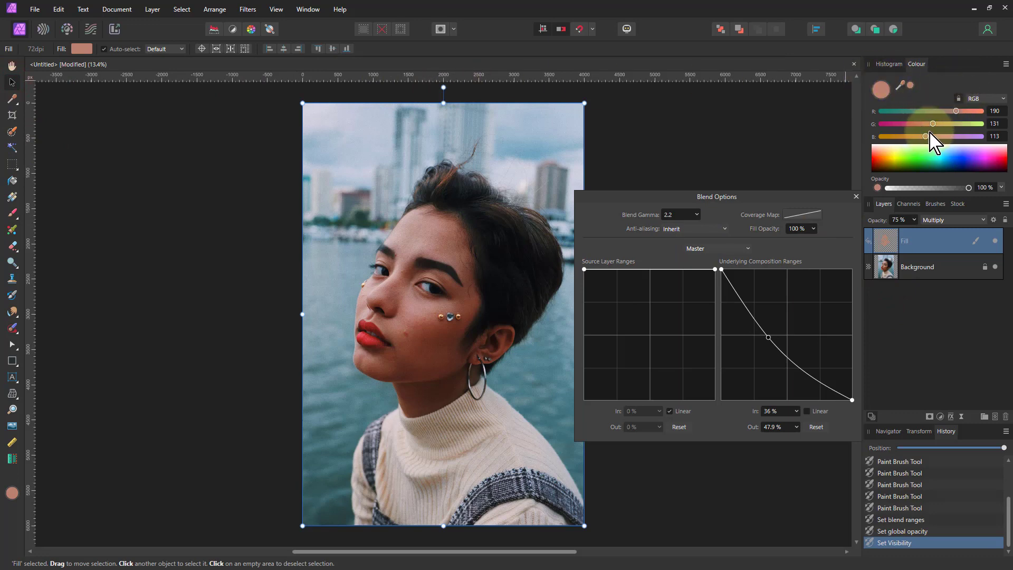
pyautogui.click(984, 100)
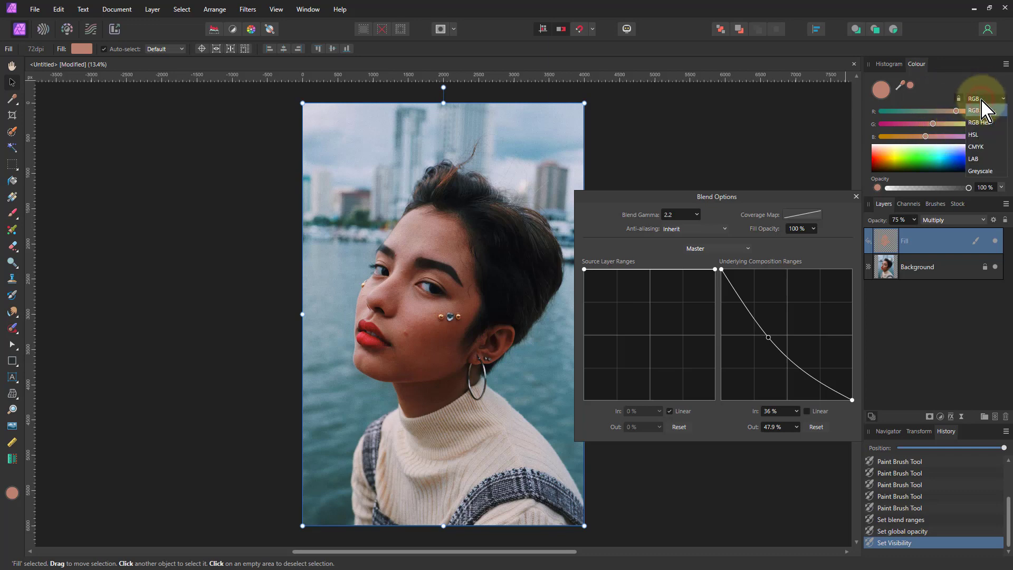
pyautogui.click(968, 133)
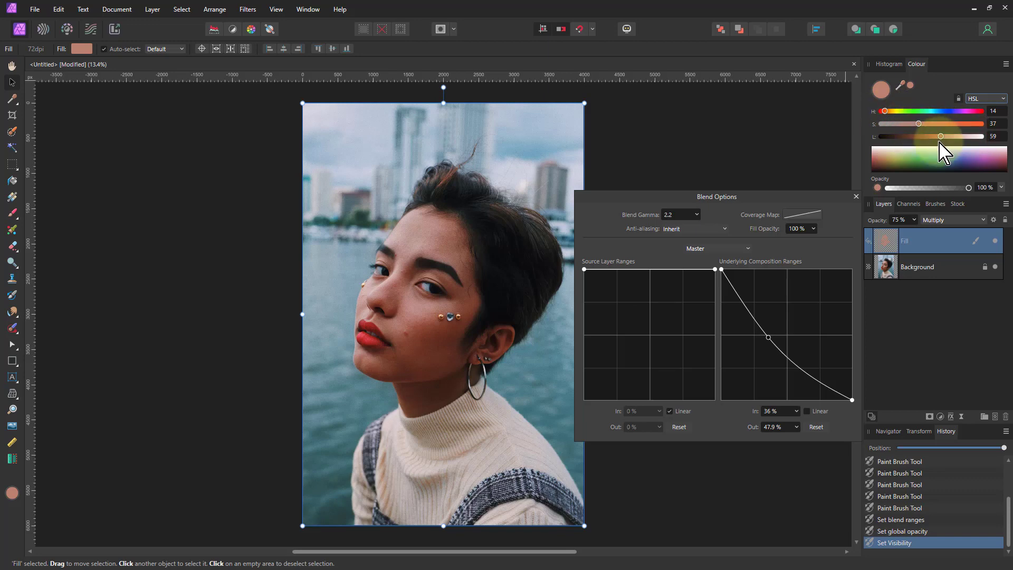
pyautogui.moveTo(885, 111)
pyautogui.mouseDown()
pyautogui.moveTo(905, 111)
pyautogui.moveTo(888, 113)
pyautogui.mouseUp()
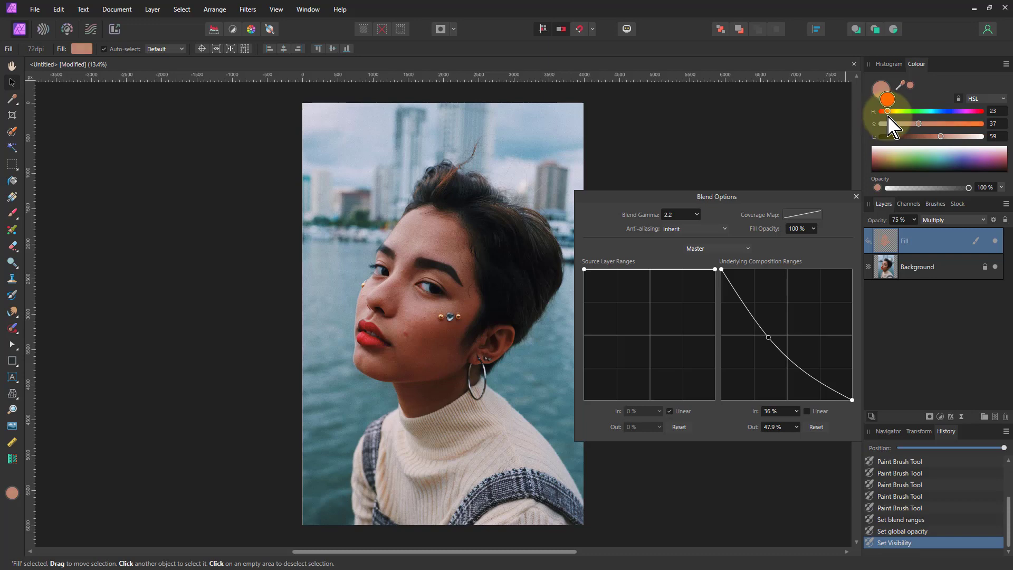
pyautogui.moveTo(888, 116); pyautogui.dragTo(938, 138)
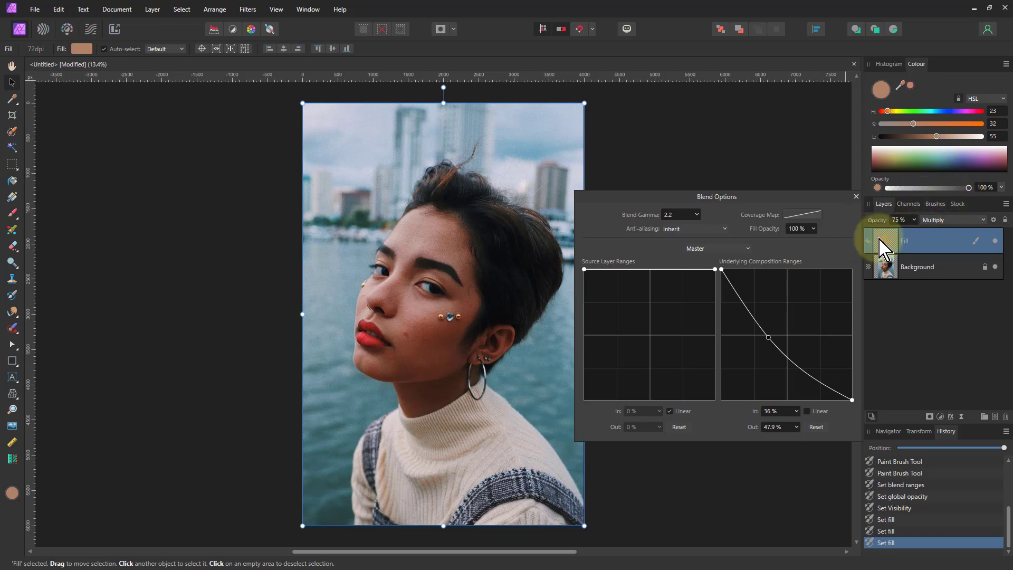
# Rename the Fill layer to 'Multiply'
pyautogui.doubleClick(932, 240)
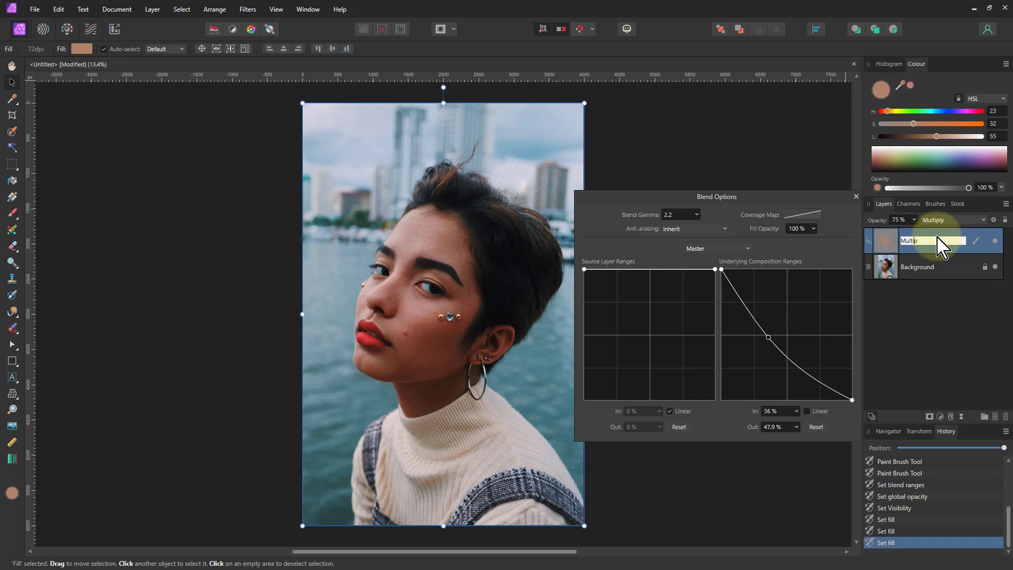
pyautogui.write('Multiply')
pyautogui.press('Return')
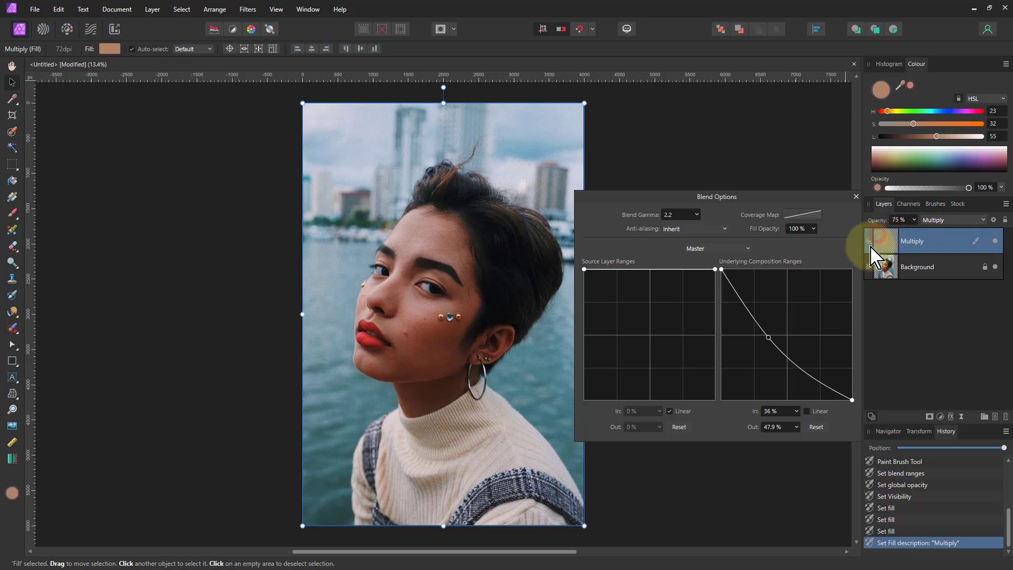
# Duplicate the Multiply layer and rename the copy 'Screen'
pyautogui.hotkey('ctrl', 'j')
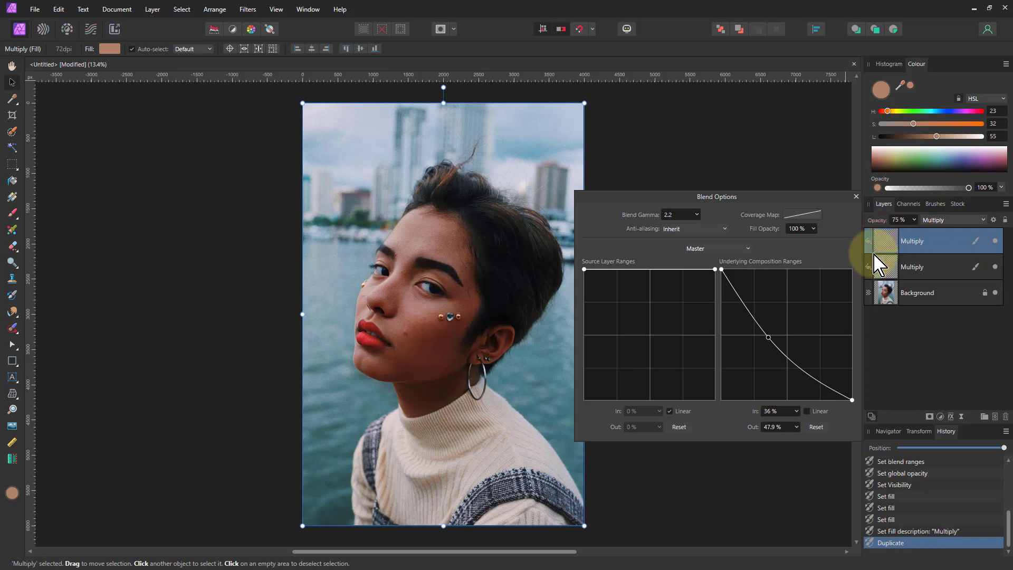
pyautogui.moveTo(916, 247); pyautogui.dragTo(919, 244)
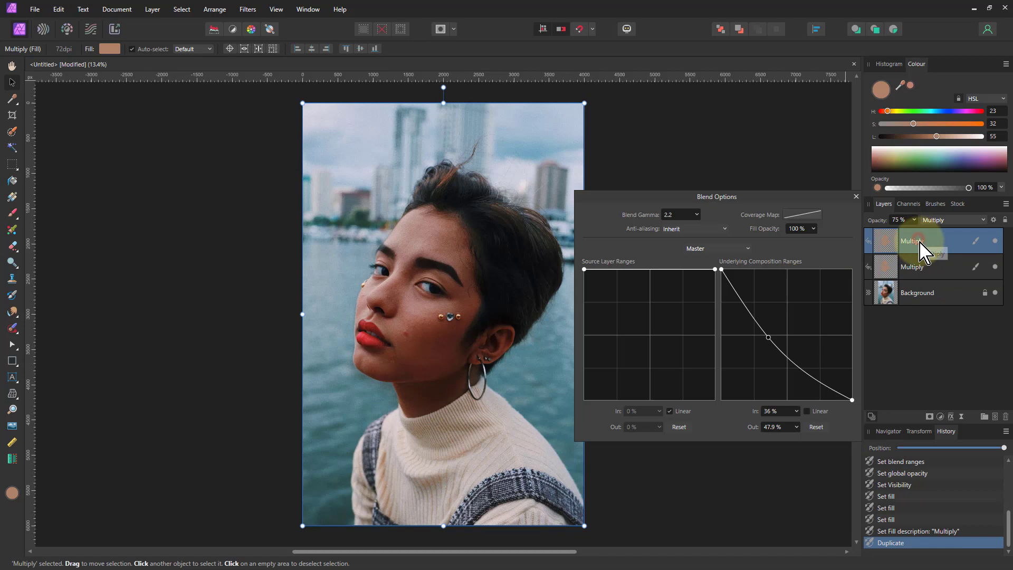
pyautogui.doubleClick(920, 243)
pyautogui.write('Scree')
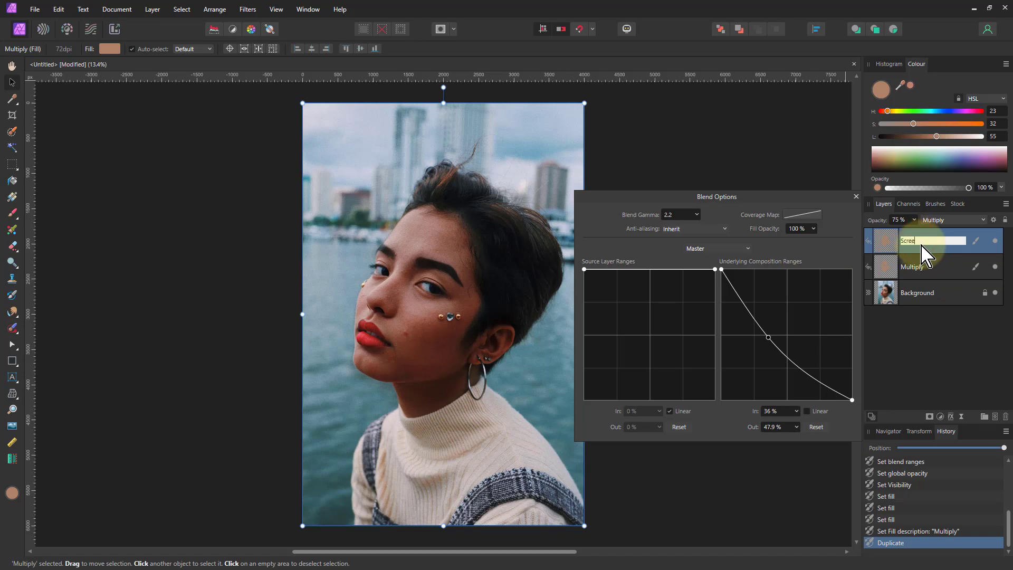
pyautogui.write('n')
pyautogui.press('Return')
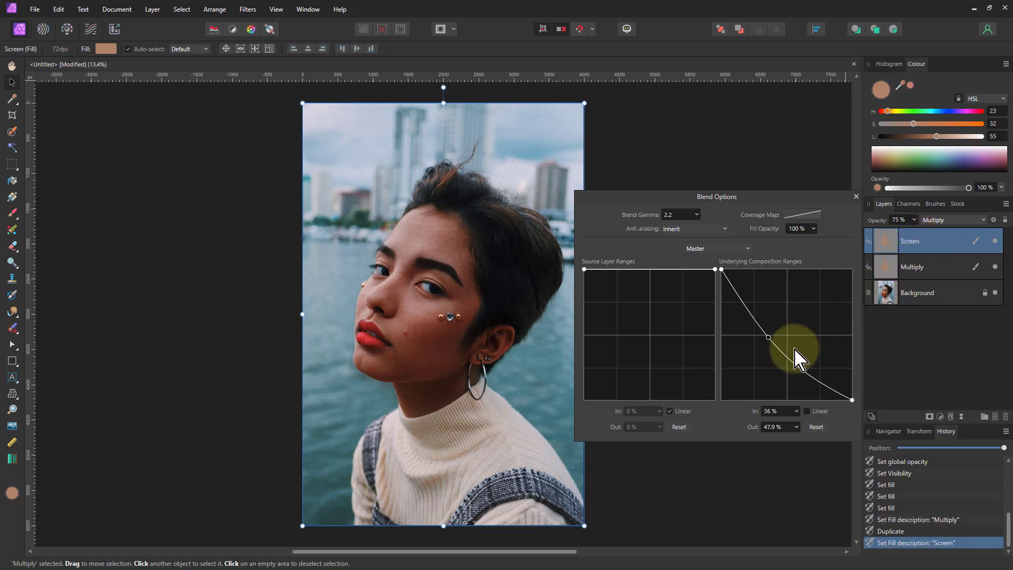
# Invert Screen's underlying range to rise 0–100% as an S-curve, upper point at 67.5% in, with Multiply hidden
pyautogui.moveTo(852, 400); pyautogui.dragTo(852, 270)
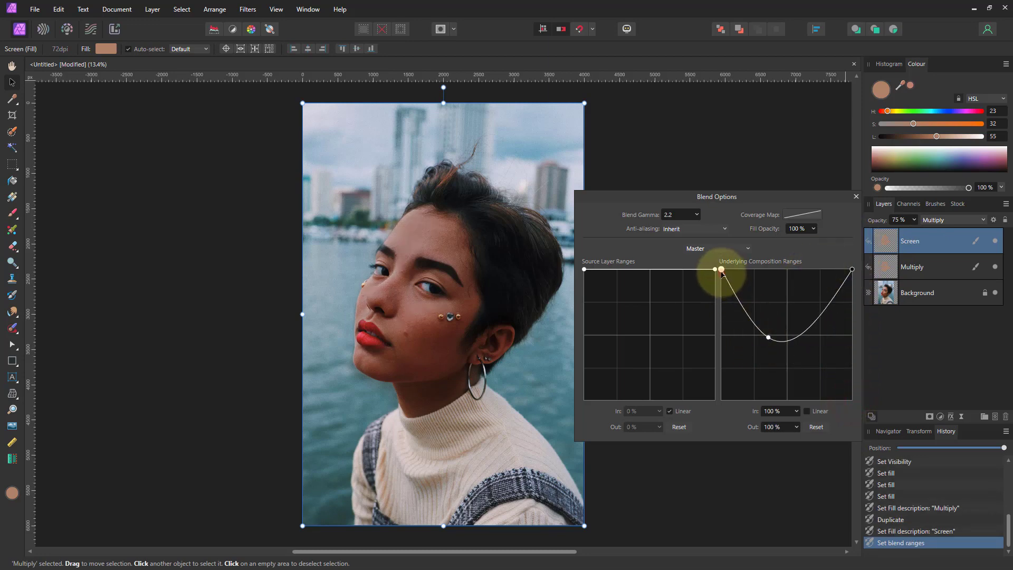
pyautogui.moveTo(721, 271); pyautogui.dragTo(708, 414)
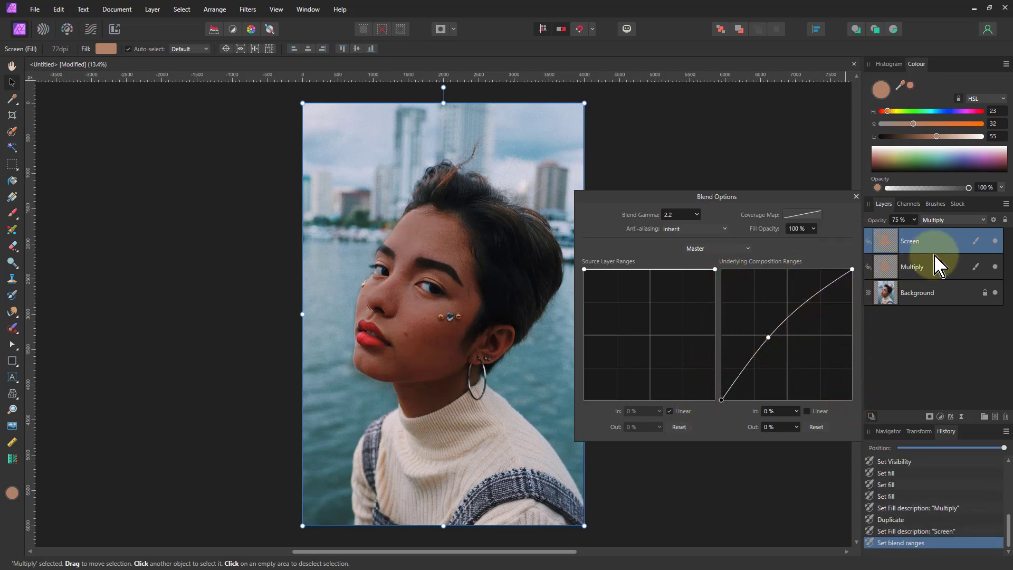
pyautogui.click(995, 266)
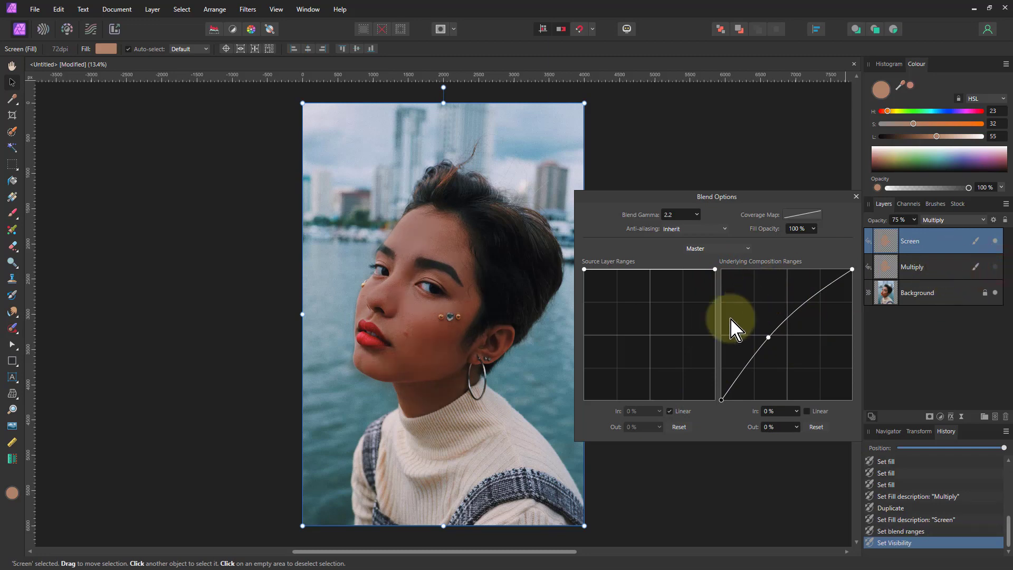
pyautogui.moveTo(770, 340); pyautogui.dragTo(800, 298)
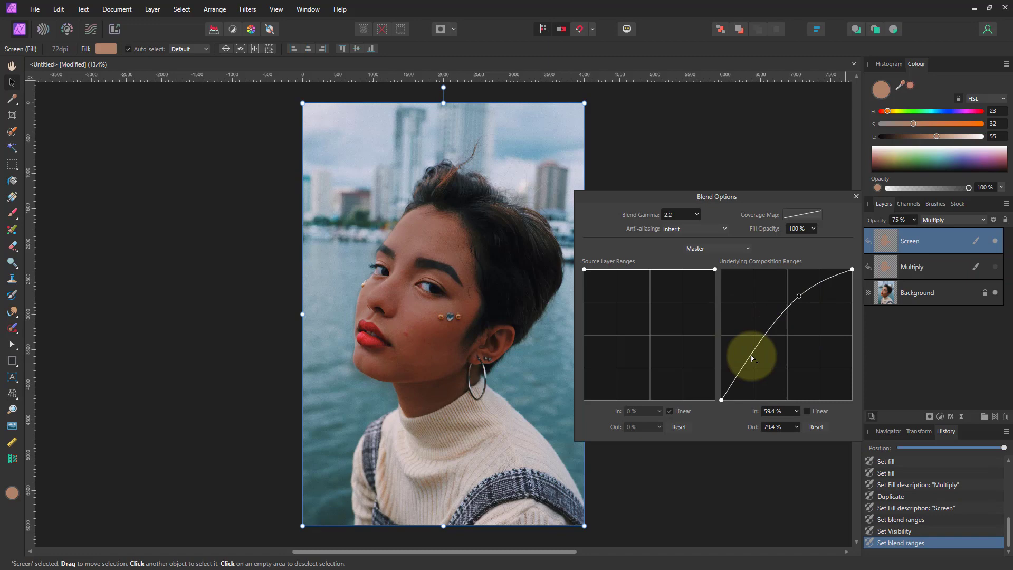
pyautogui.moveTo(753, 350)
pyautogui.mouseDown()
pyautogui.moveTo(775, 366)
pyautogui.moveTo(765, 360)
pyautogui.mouseUp()
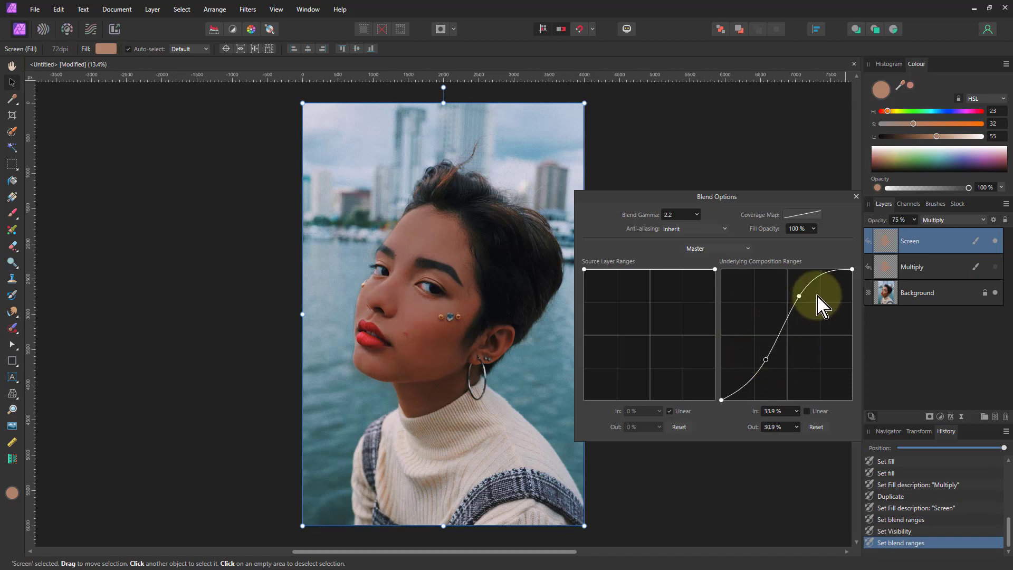
pyautogui.moveTo(799, 296); pyautogui.dragTo(809, 296)
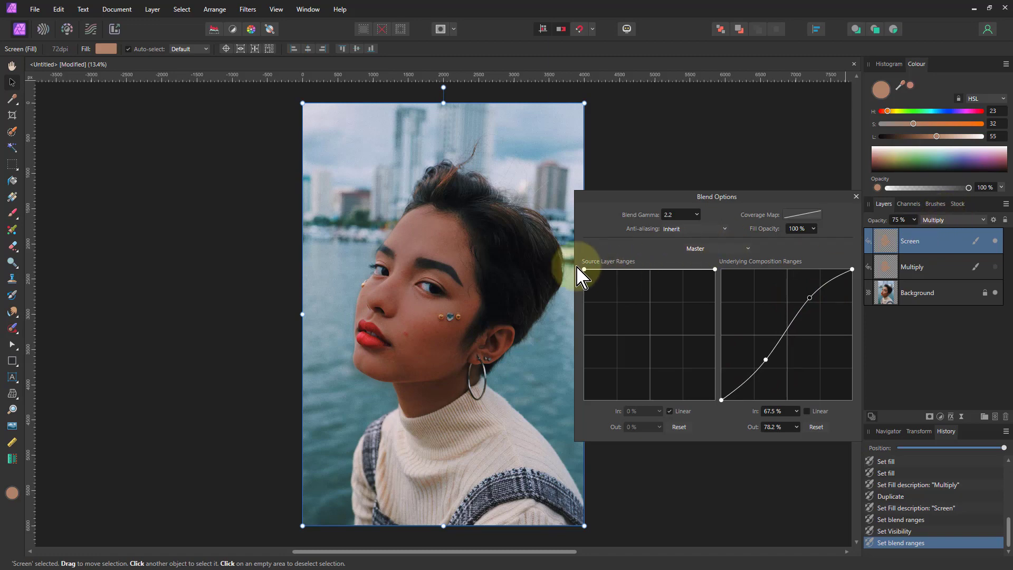
# Switch the layer to Screen blend mode and reshape the blend range's lower and upper curve points
pyautogui.click(946, 221)
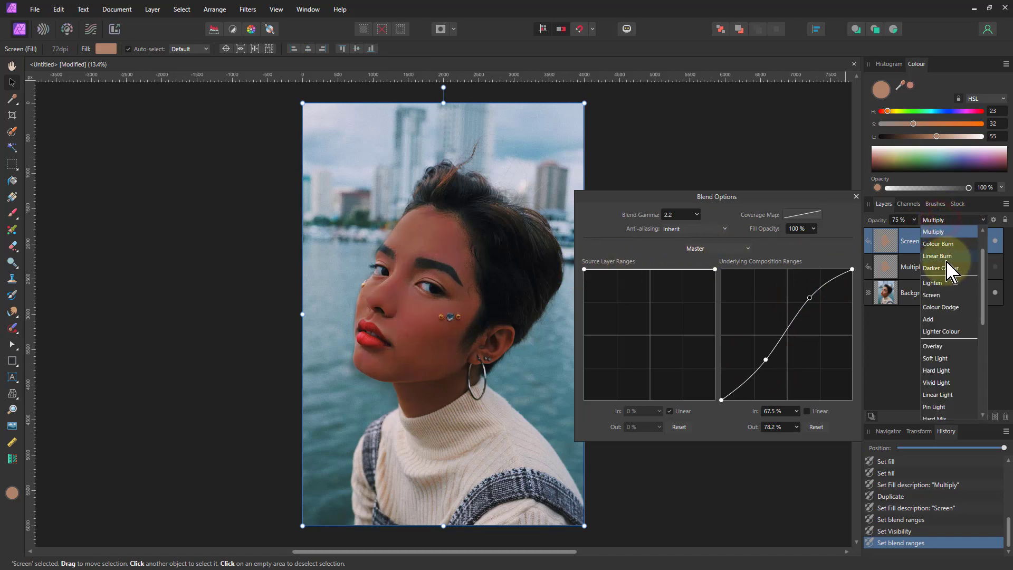
pyautogui.click(935, 295)
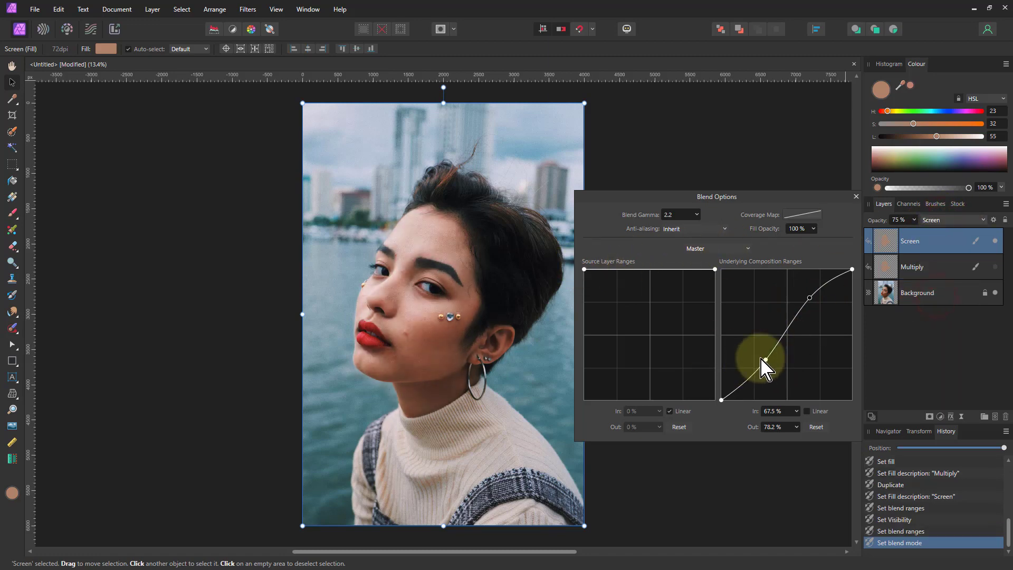
pyautogui.moveTo(766, 360)
pyautogui.mouseDown()
pyautogui.moveTo(752, 356)
pyautogui.moveTo(760, 366)
pyautogui.mouseUp()
pyautogui.click(809, 298)
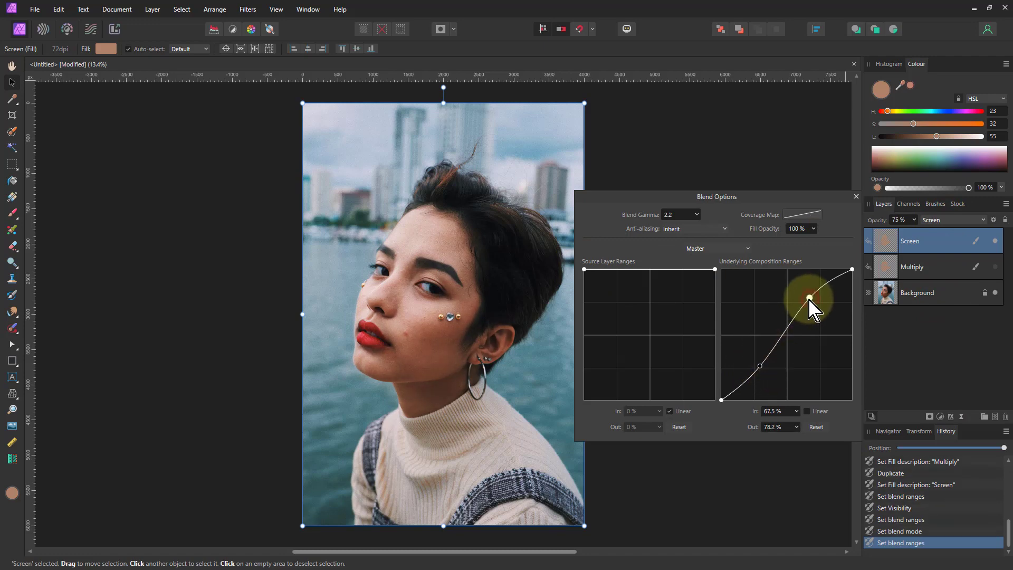
pyautogui.moveTo(808, 297)
pyautogui.mouseDown()
pyautogui.moveTo(827, 311)
pyautogui.moveTo(808, 298)
pyautogui.mouseUp()
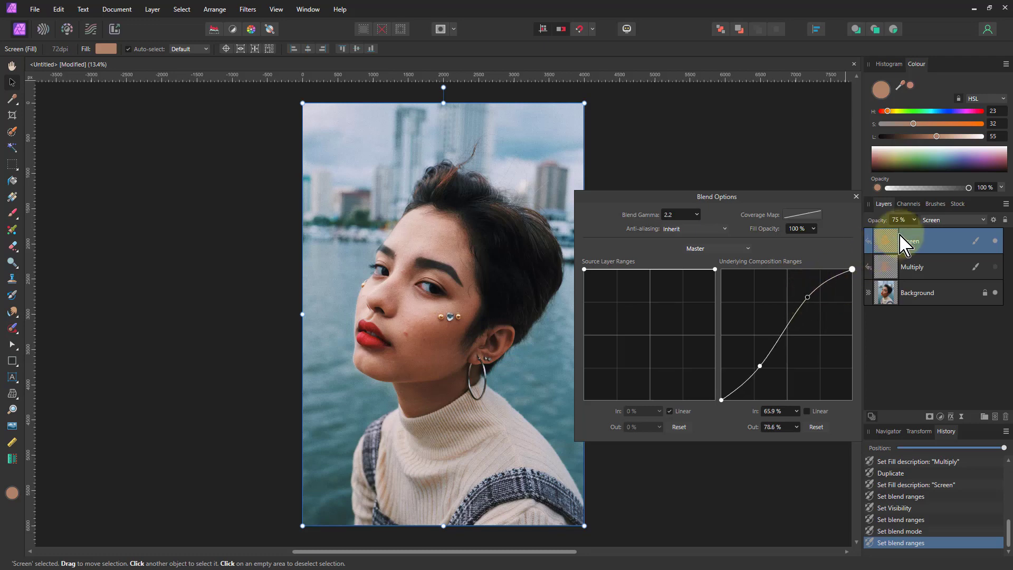
# Refine the S-curve, upper point at 76.8% in and 77.8% out, then lower opacity to 40%
pyautogui.click(914, 219)
pyautogui.moveTo(919, 234); pyautogui.dragTo(964, 232)
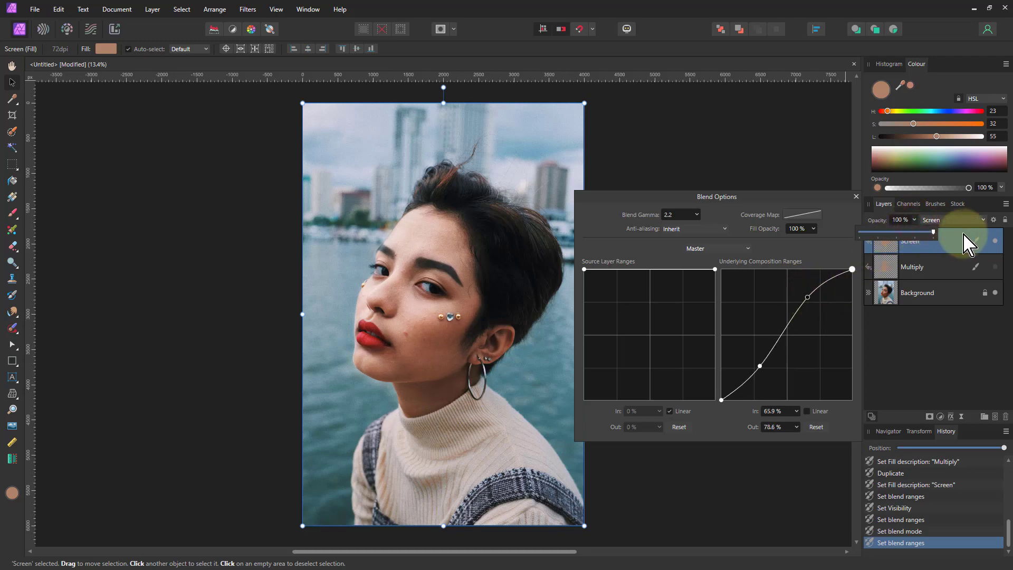
pyautogui.moveTo(807, 297); pyautogui.dragTo(824, 306)
pyautogui.click(766, 366)
pyautogui.moveTo(761, 368)
pyautogui.mouseDown()
pyautogui.moveTo(746, 350)
pyautogui.moveTo(771, 373)
pyautogui.mouseUp()
pyautogui.click(824, 305)
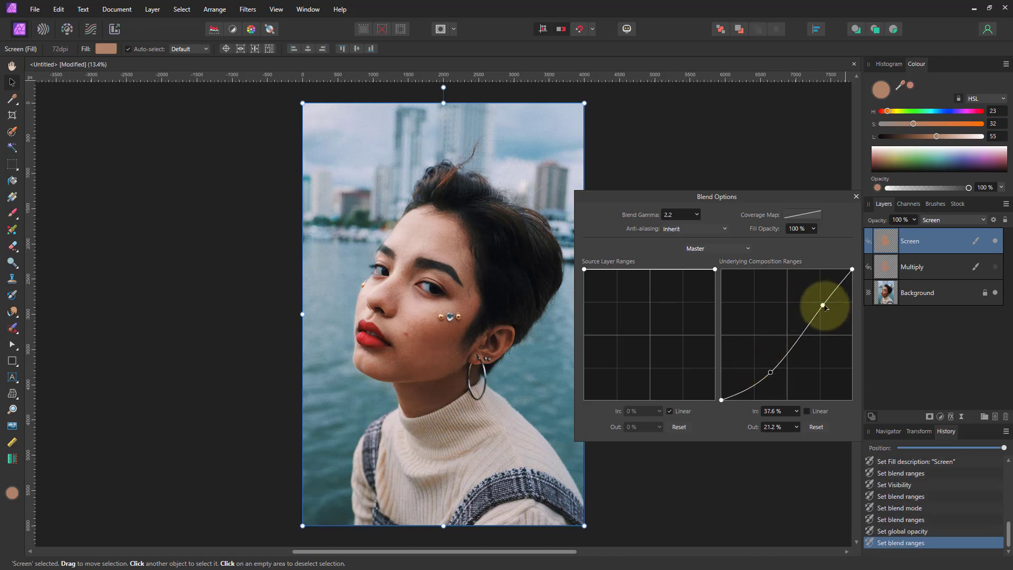
pyautogui.moveTo(822, 308); pyautogui.dragTo(822, 299)
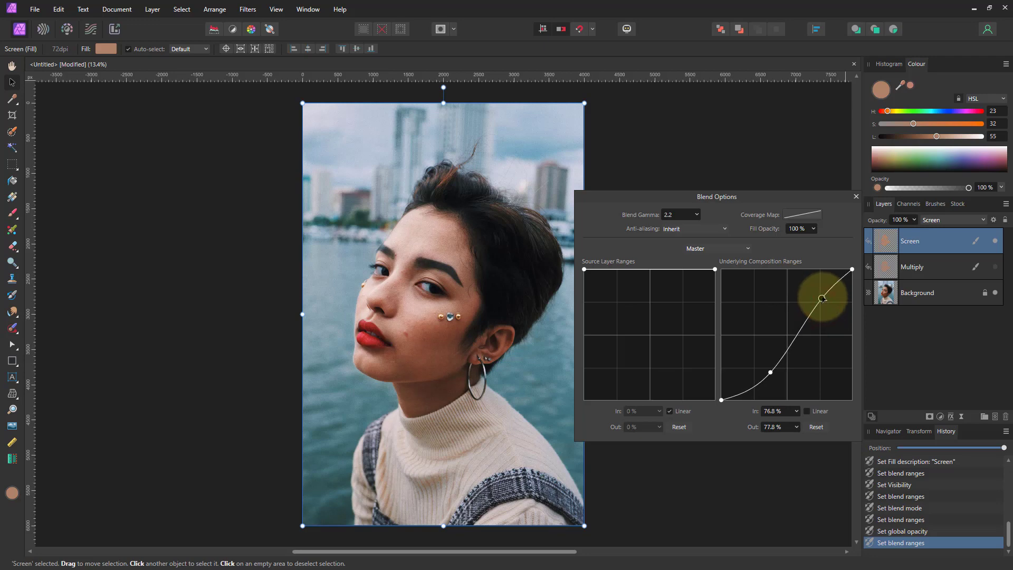
pyautogui.click(914, 221)
pyautogui.moveTo(917, 233); pyautogui.dragTo(850, 195)
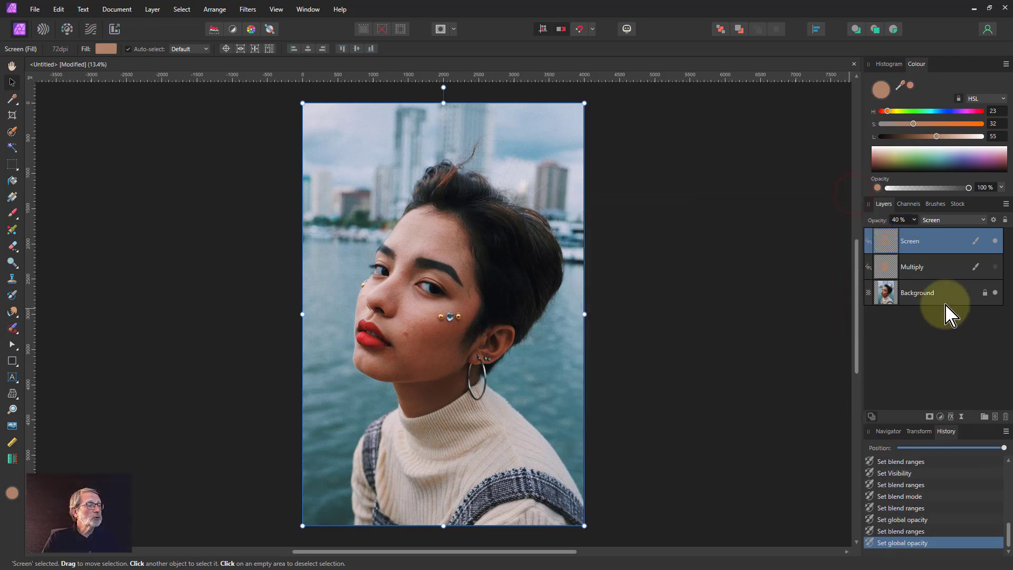
# Make the Multiply fill layer visible again in the Layers panel
pyautogui.click(995, 241)
pyautogui.click(995, 267)
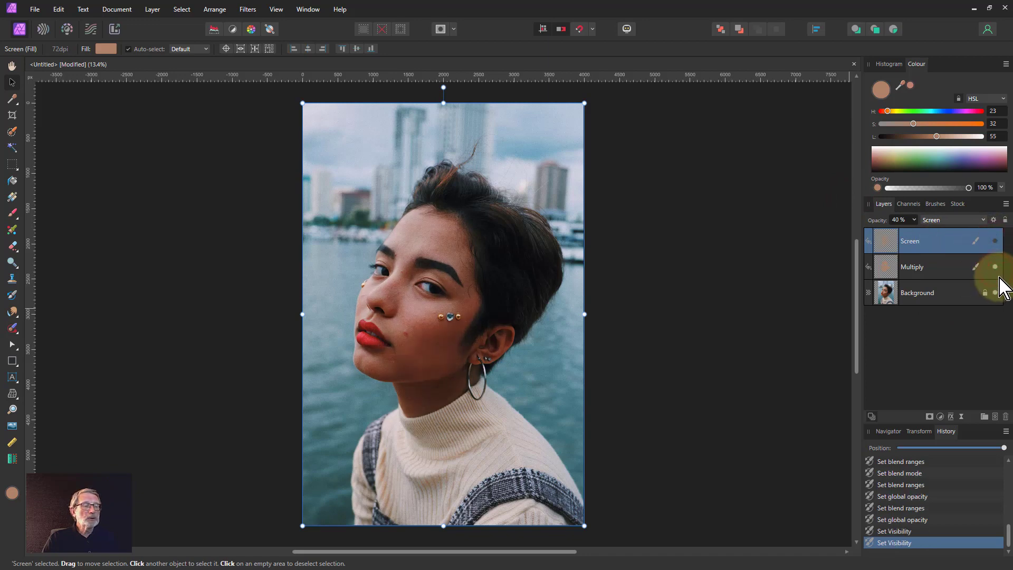